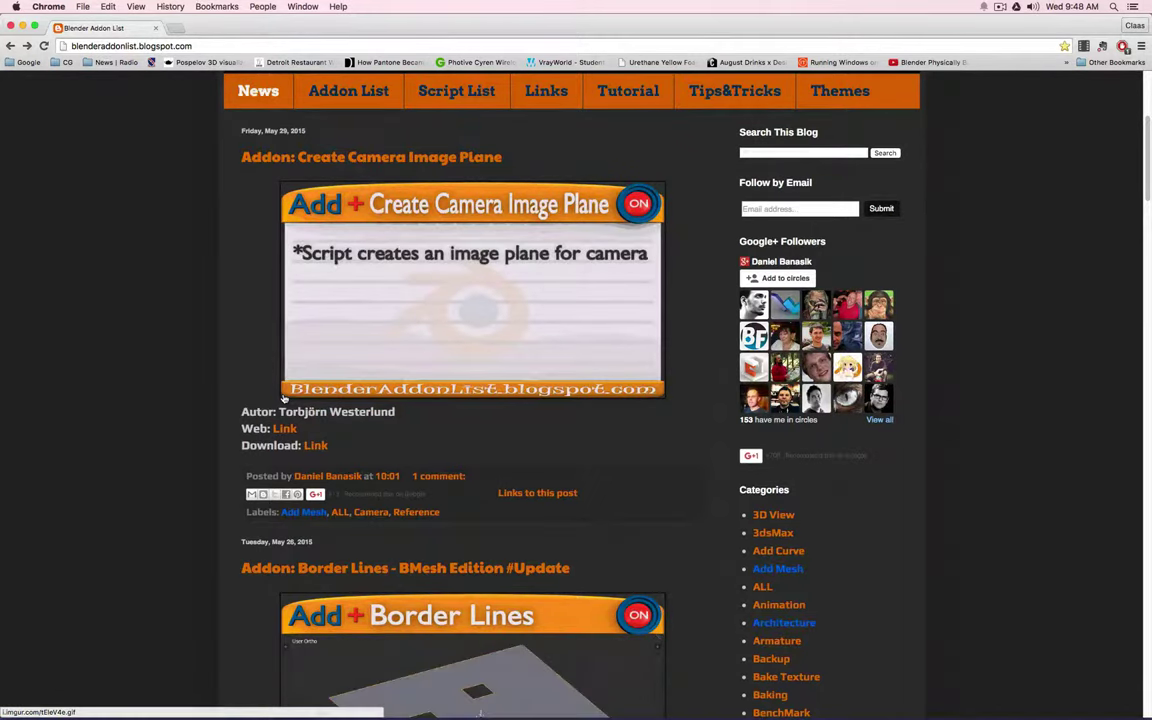
Scroll down the Blender Addon List news page to the Border Lines post and Categories sidebar.
{"action": "scroll", "coordinate": [455, 430], "scroll_direction": "down", "scroll_amount": 5}
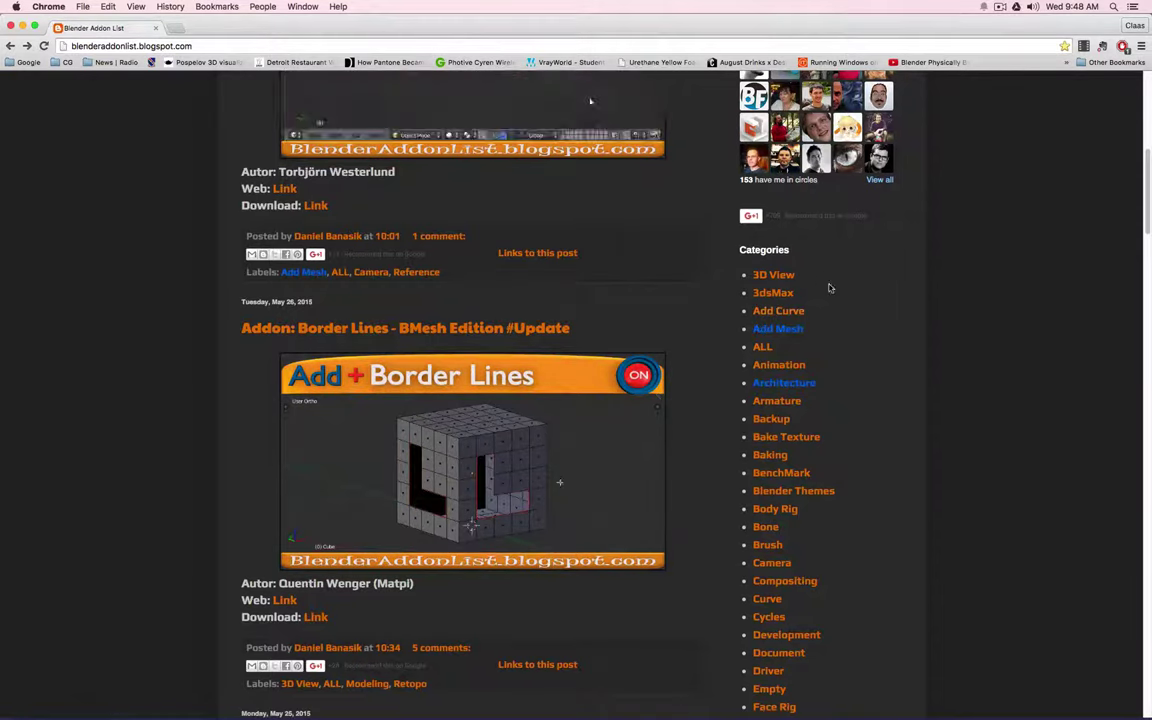
{"action": "scroll", "coordinate": [895, 329], "scroll_direction": "down", "scroll_amount": 1}
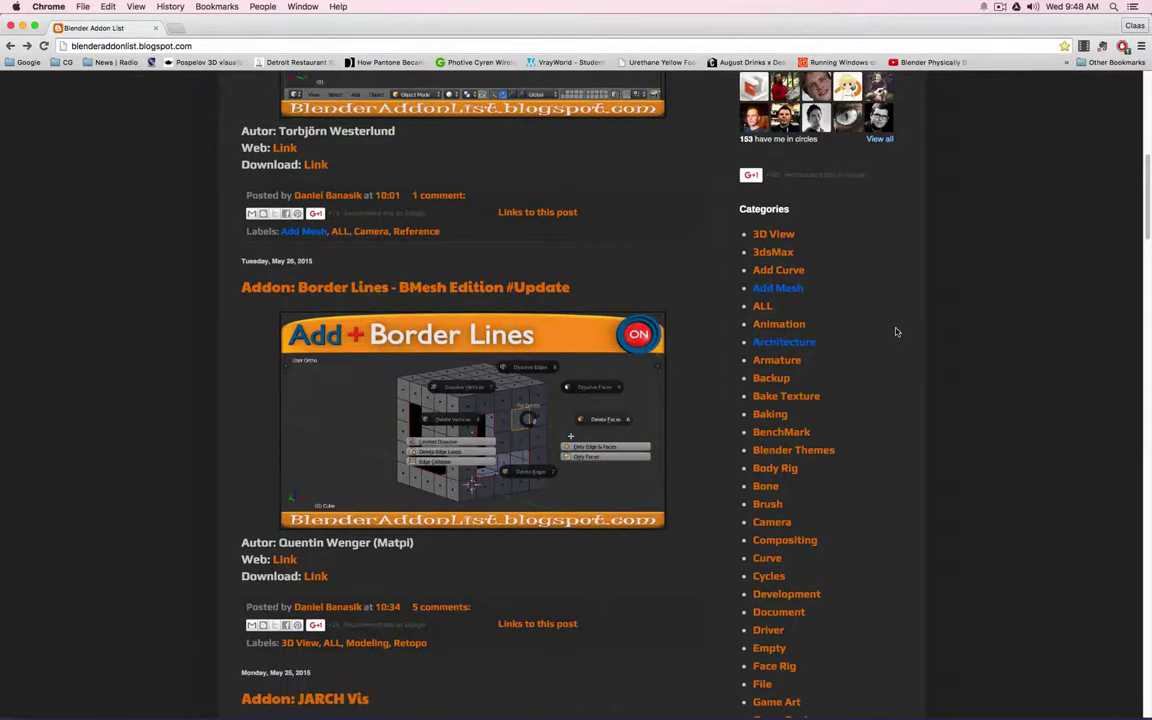
Filter the blog to Add Mesh posts and scroll down from Create Camera Image Plane.
{"action": "left_click", "coordinate": [789, 291]}
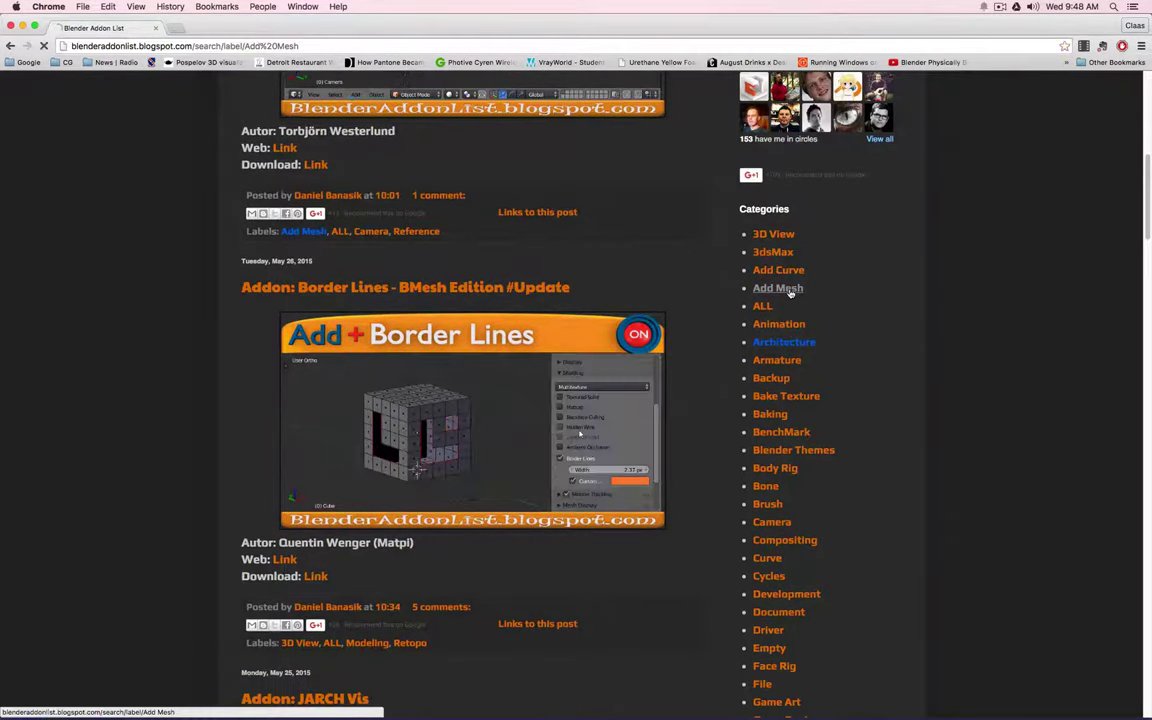
{"action": "scroll", "coordinate": [790, 294], "scroll_direction": "down", "scroll_amount": 5}
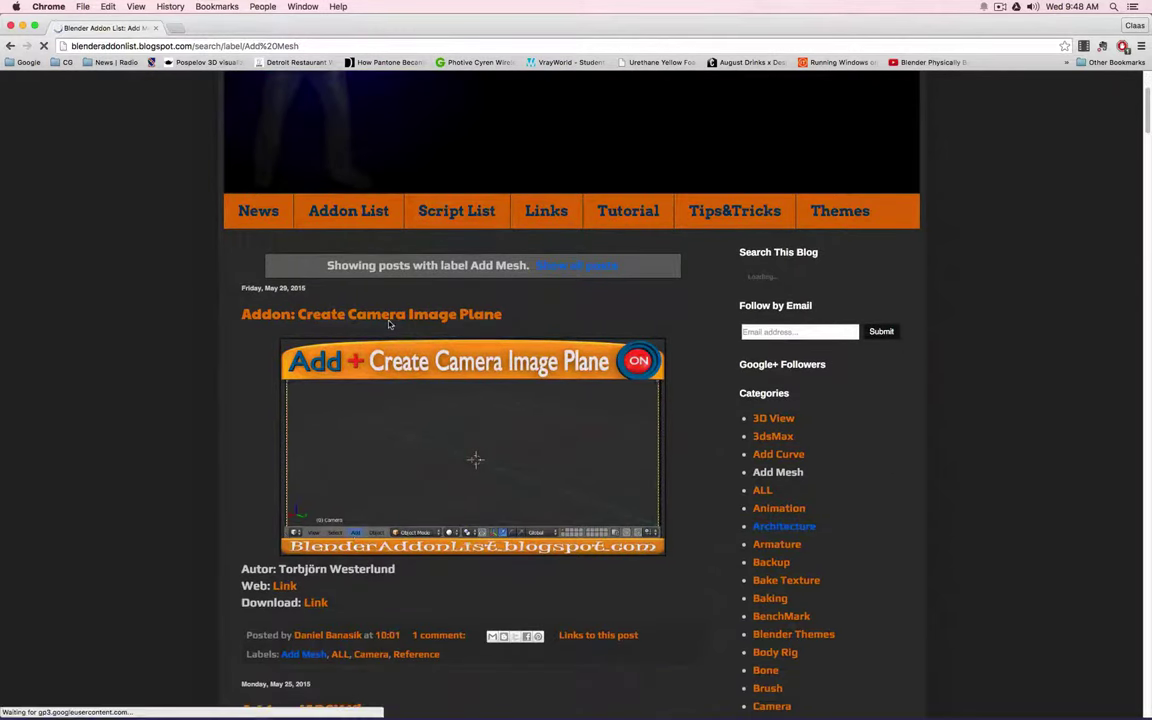
{"action": "scroll", "coordinate": [480, 400], "scroll_direction": "down", "scroll_amount": 1}
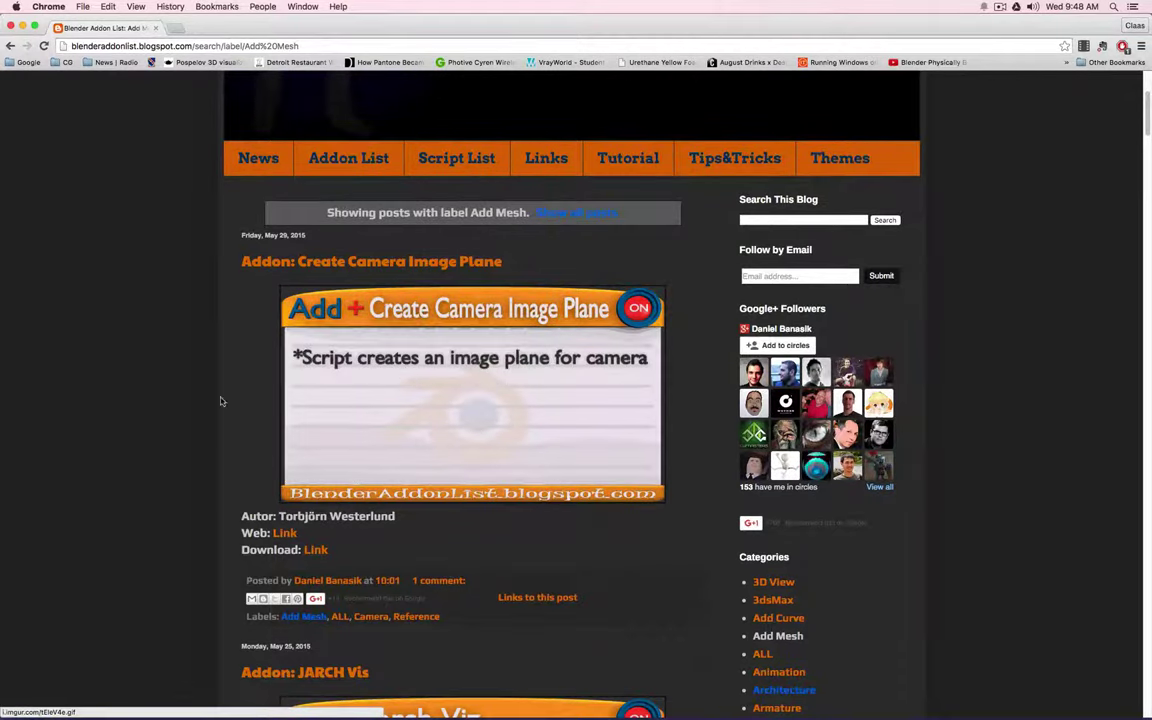
{"action": "scroll", "coordinate": [147, 369], "scroll_direction": "down", "scroll_amount": 4}
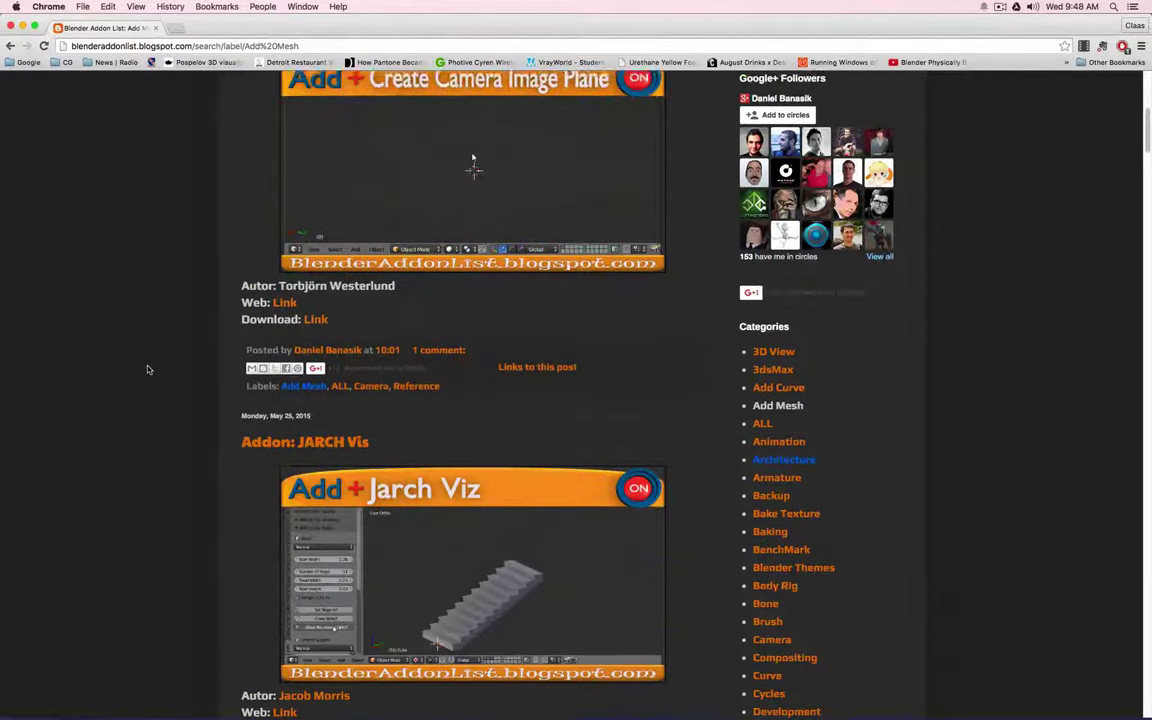
{"action": "scroll", "coordinate": [147, 369], "scroll_direction": "down", "scroll_amount": 5}
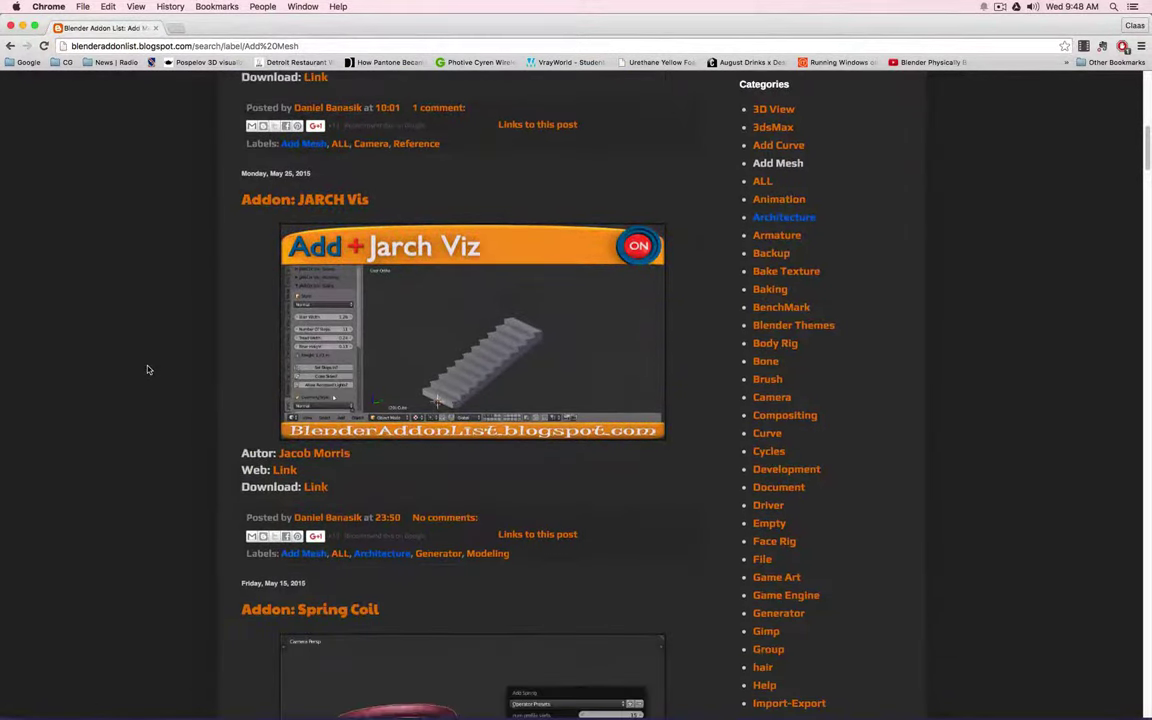
{"action": "scroll", "coordinate": [147, 369], "scroll_direction": "down", "scroll_amount": 1}
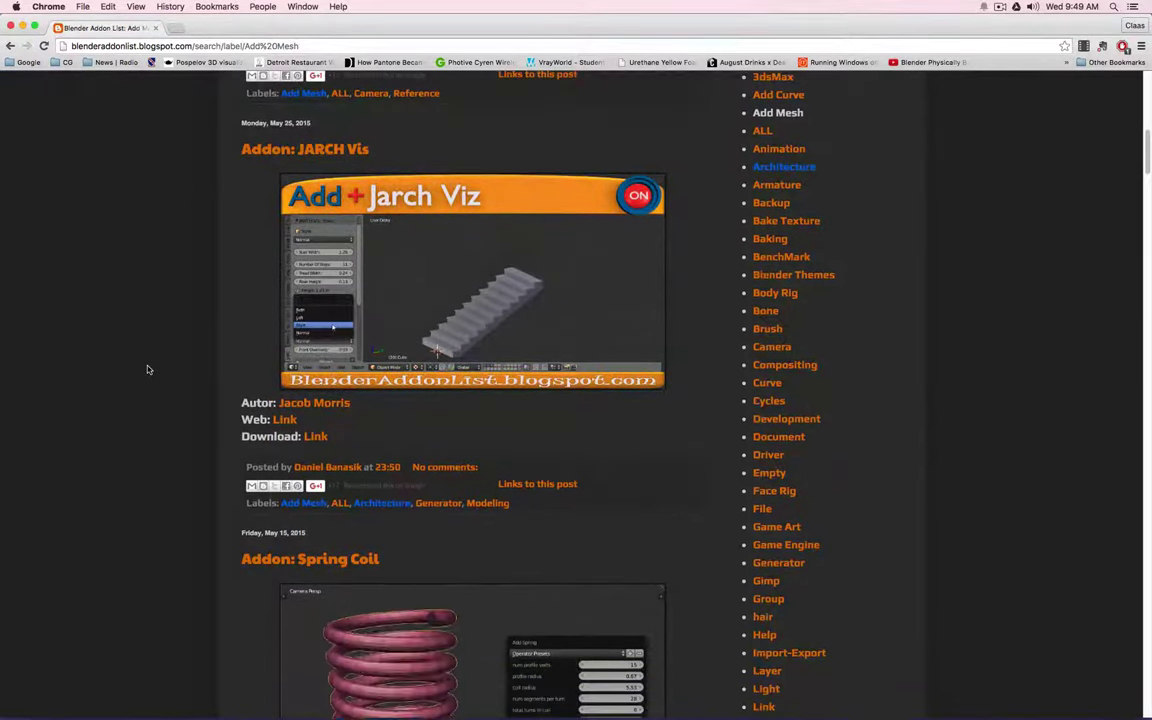
{"action": "scroll", "coordinate": [147, 369], "scroll_direction": "down", "scroll_amount": 3}
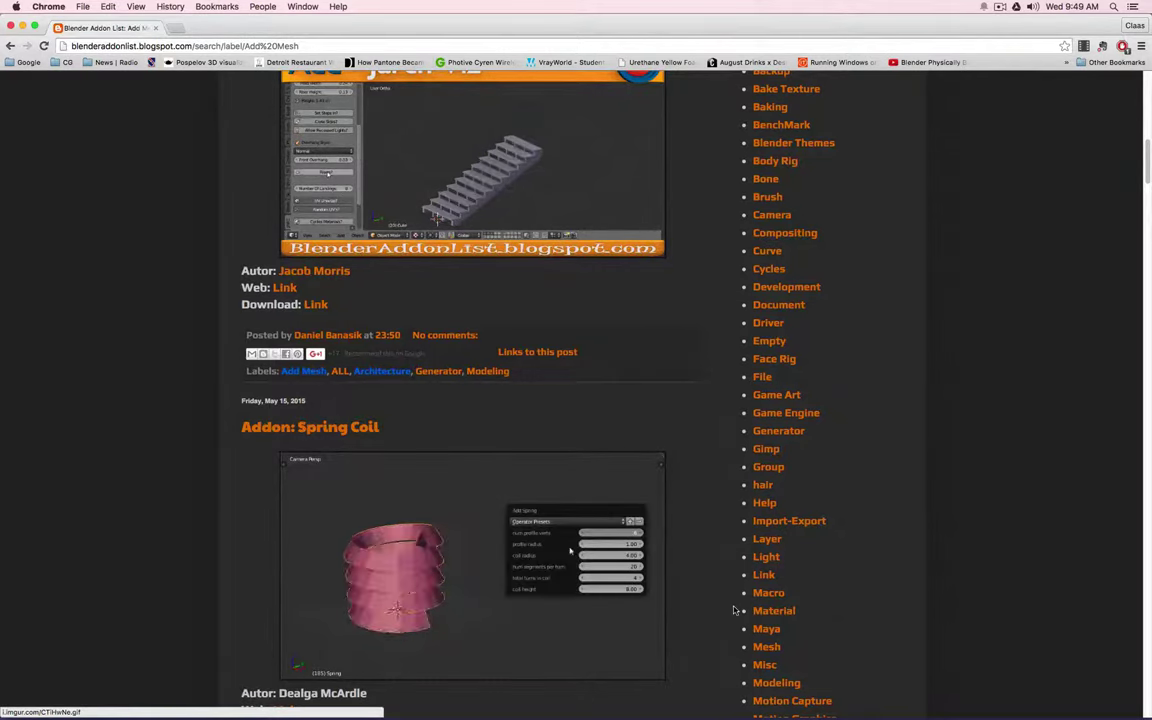
{"action": "scroll", "coordinate": [732, 608], "scroll_direction": "down", "scroll_amount": 1}
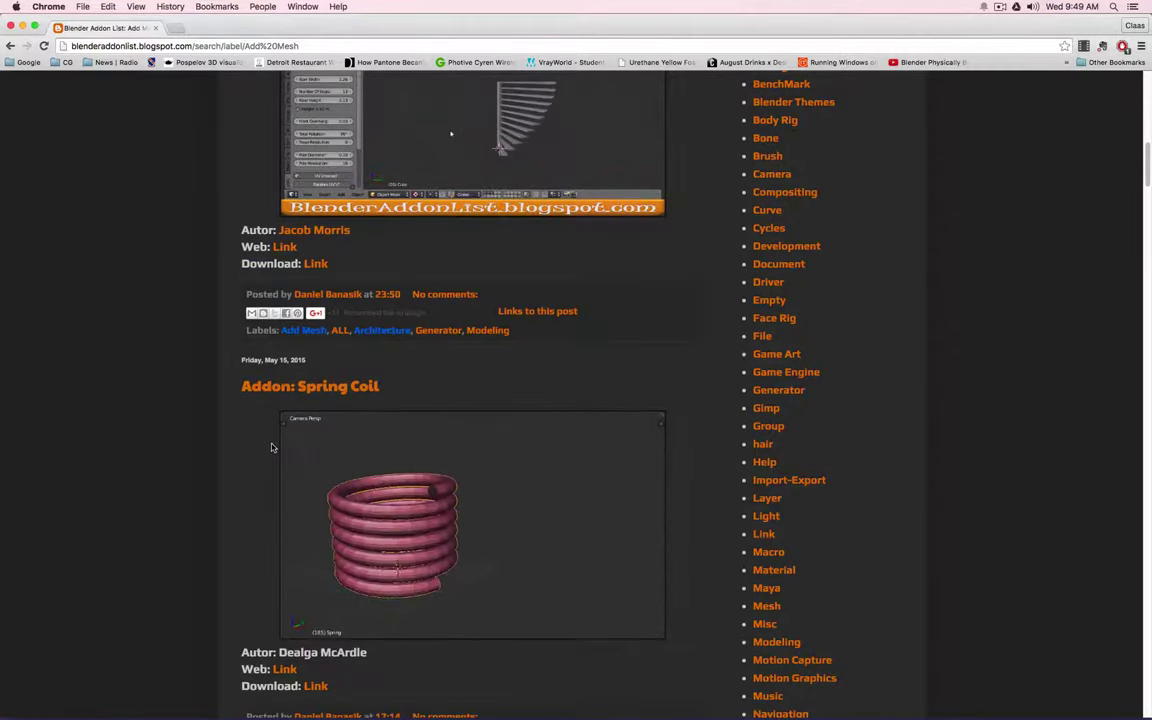
Keep browsing the Add Mesh posts down to JARCH Vis, Spring Coil and Archimesh.
{"action": "scroll", "coordinate": [271, 447], "scroll_direction": "down", "scroll_amount": 5}
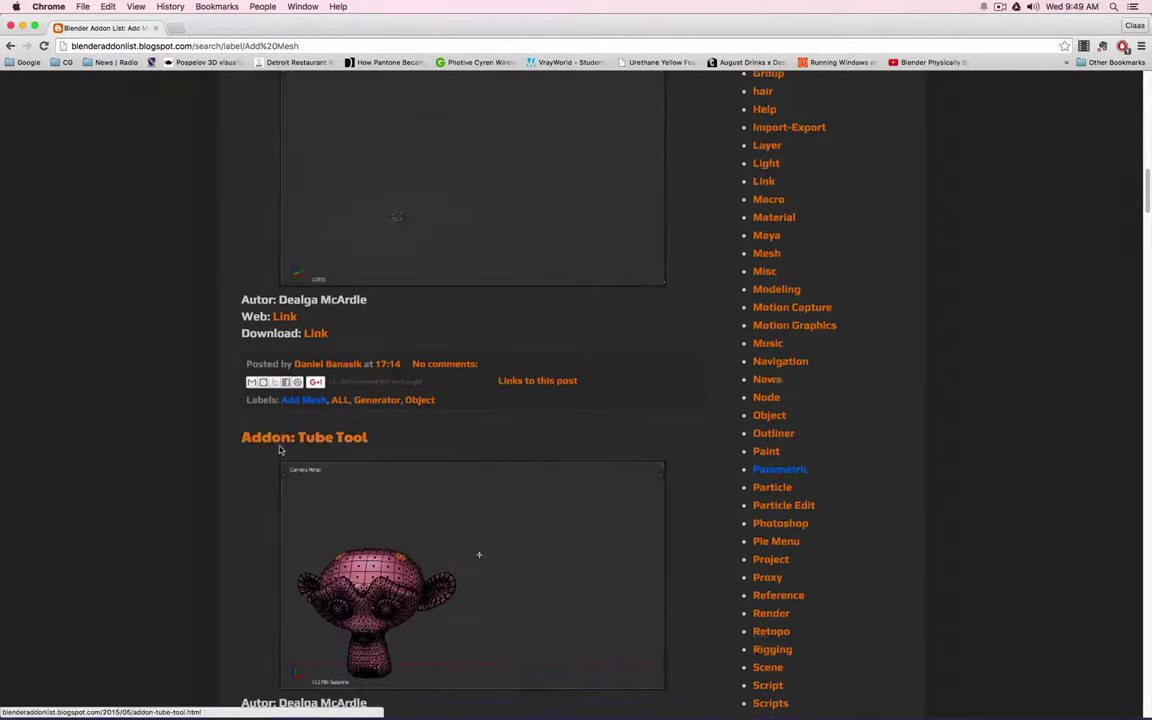
{"action": "scroll", "coordinate": [280, 450], "scroll_direction": "down", "scroll_amount": 12}
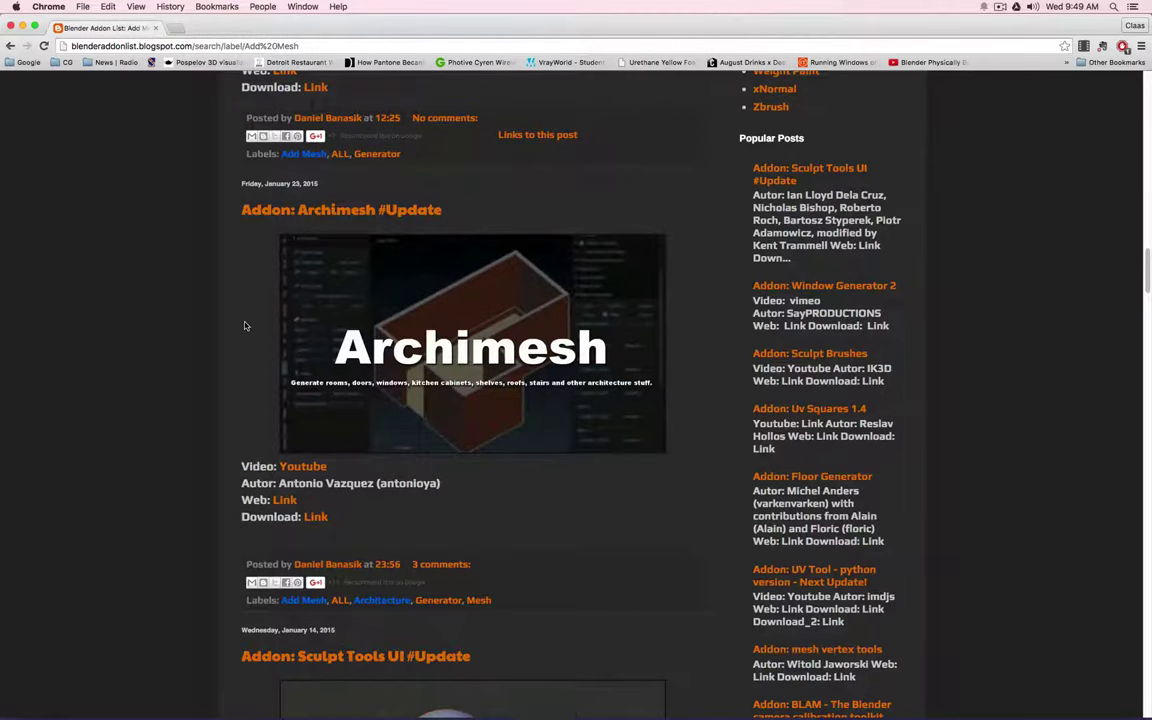
{"action": "scroll", "coordinate": [245, 326], "scroll_direction": "down", "scroll_amount": 3}
{"action": "scroll", "coordinate": [416, 392], "scroll_direction": "up", "scroll_amount": 4}
{"action": "scroll", "coordinate": [416, 392], "scroll_direction": "down", "scroll_amount": 10}
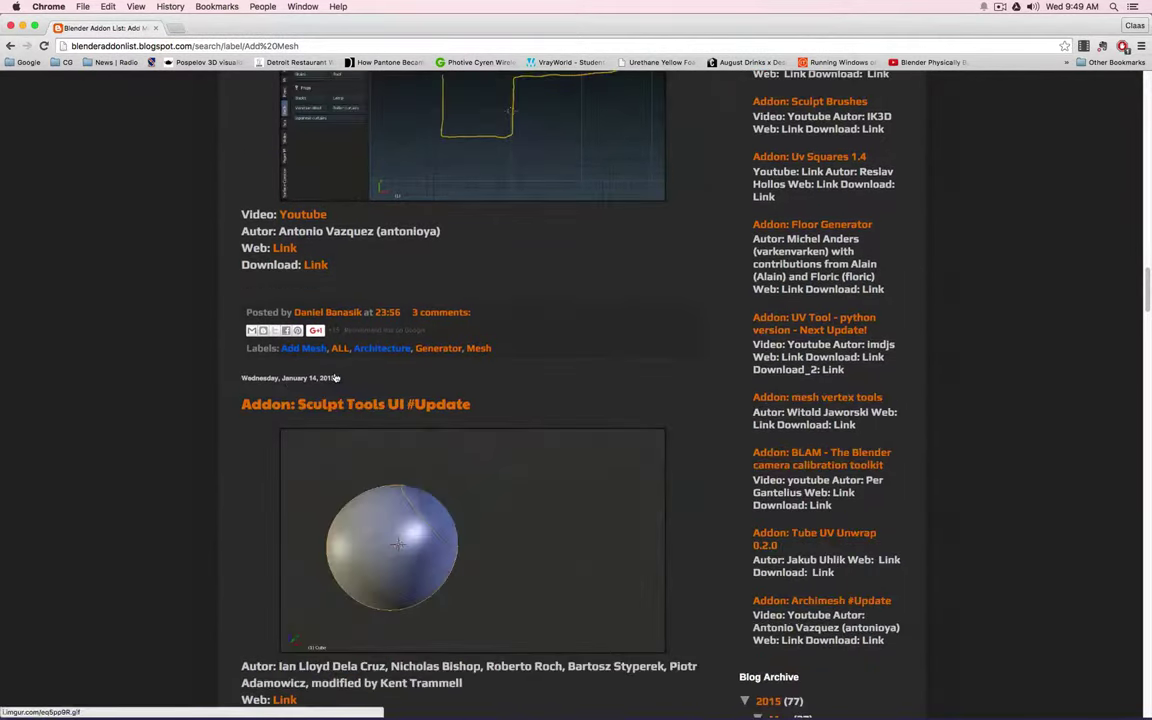
{"action": "scroll", "coordinate": [301, 356], "scroll_direction": "up", "scroll_amount": 15}
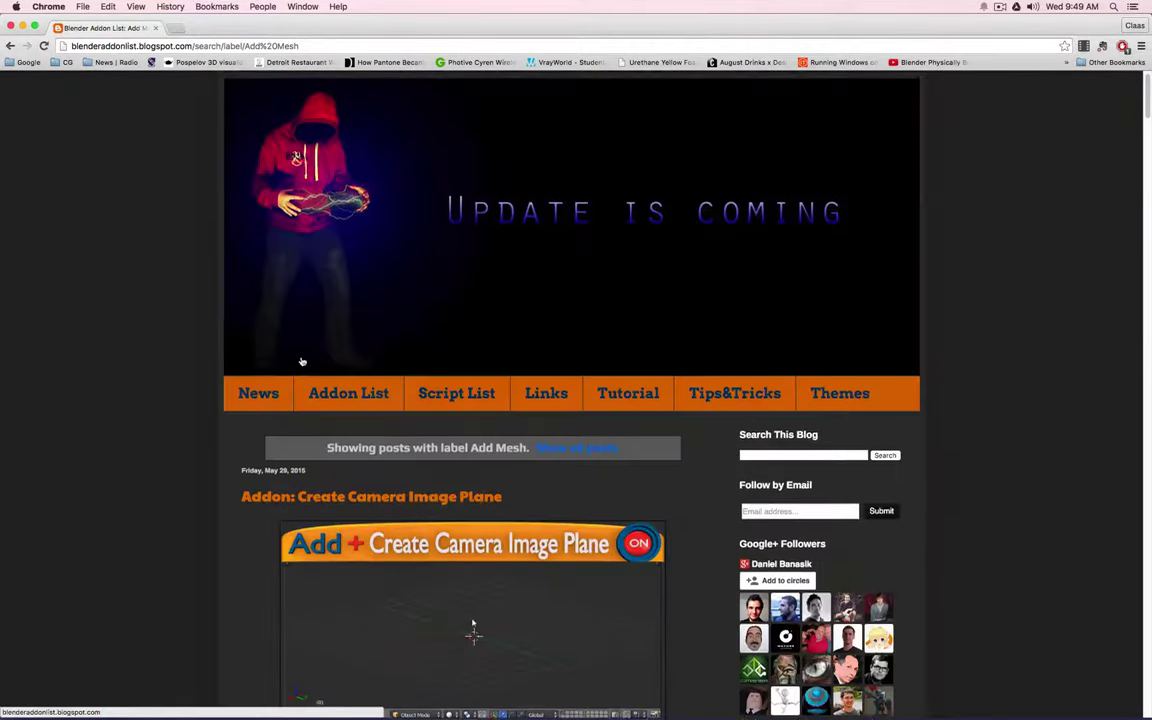
{"action": "scroll", "coordinate": [301, 362], "scroll_direction": "down", "scroll_amount": 6}
{"action": "scroll", "coordinate": [301, 360], "scroll_direction": "down", "scroll_amount": 3}
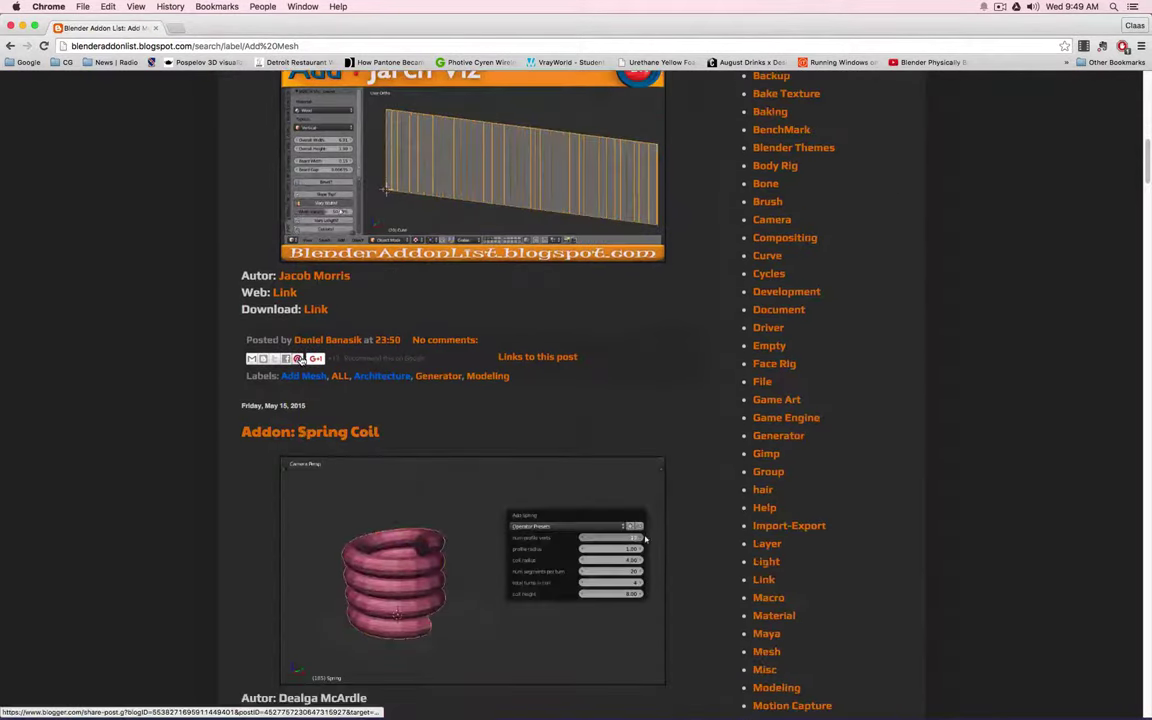
{"action": "scroll", "coordinate": [707, 311], "scroll_direction": "up", "scroll_amount": 3}
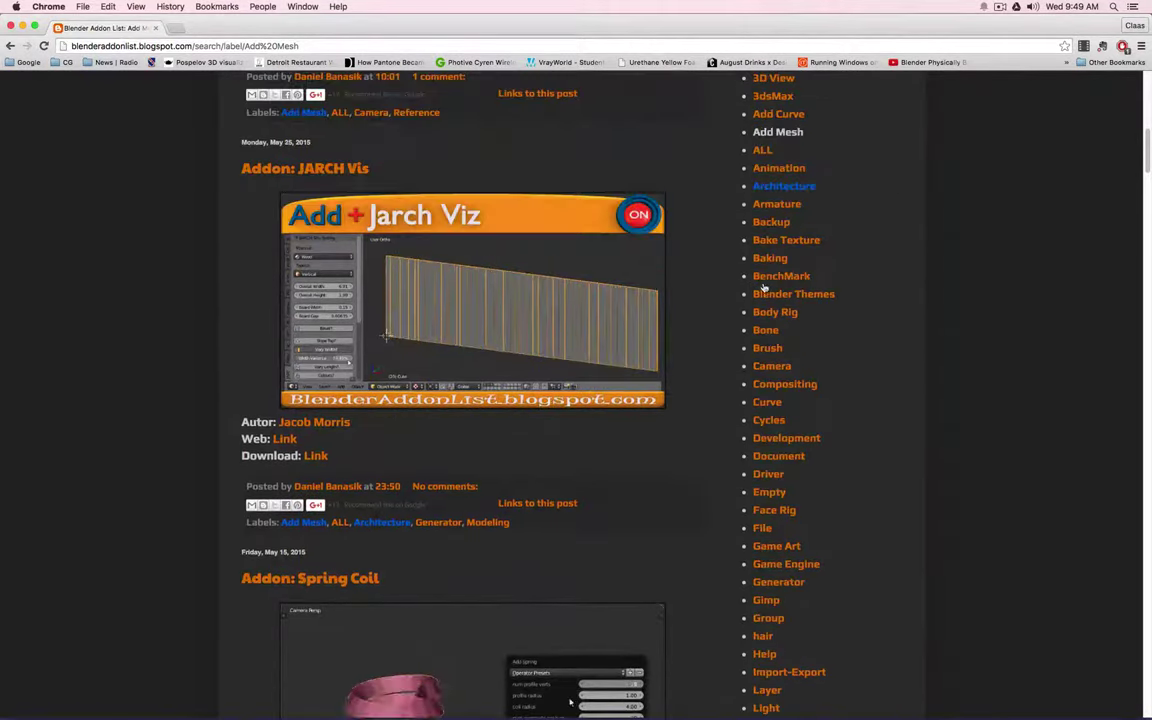
Filter the blog to Architecture posts and scroll to the Snap Utilities Line entry.
{"action": "left_click", "coordinate": [801, 187]}
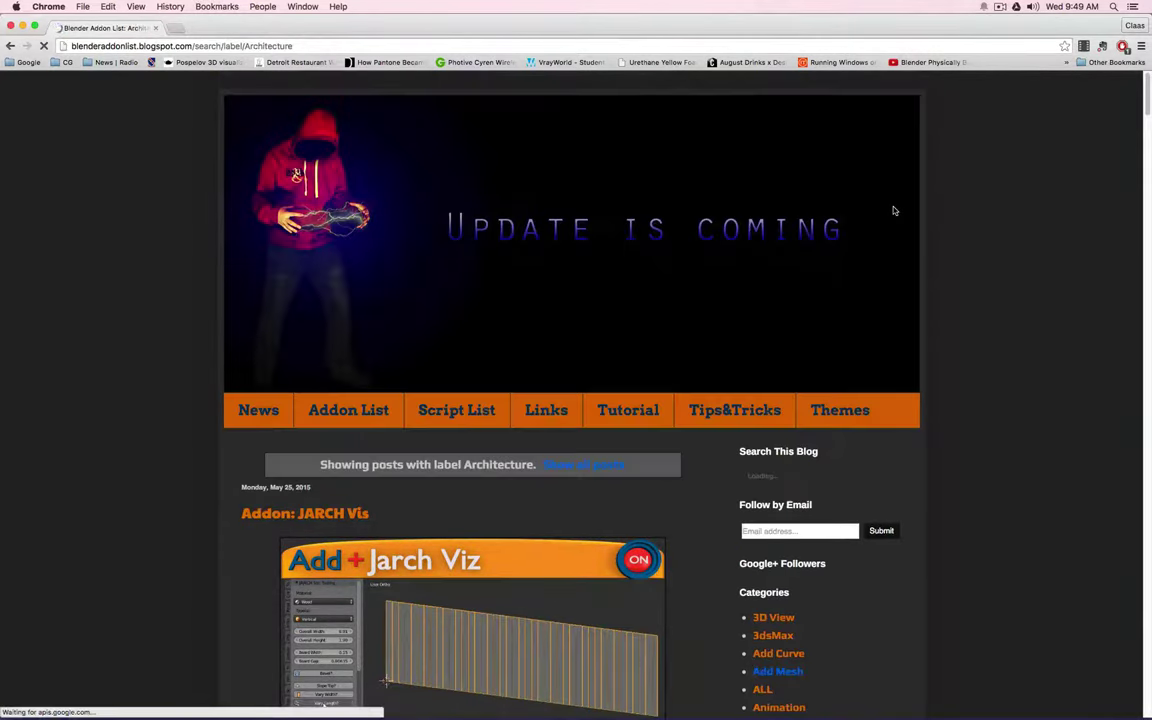
{"action": "scroll", "coordinate": [935, 252], "scroll_direction": "down", "scroll_amount": 5}
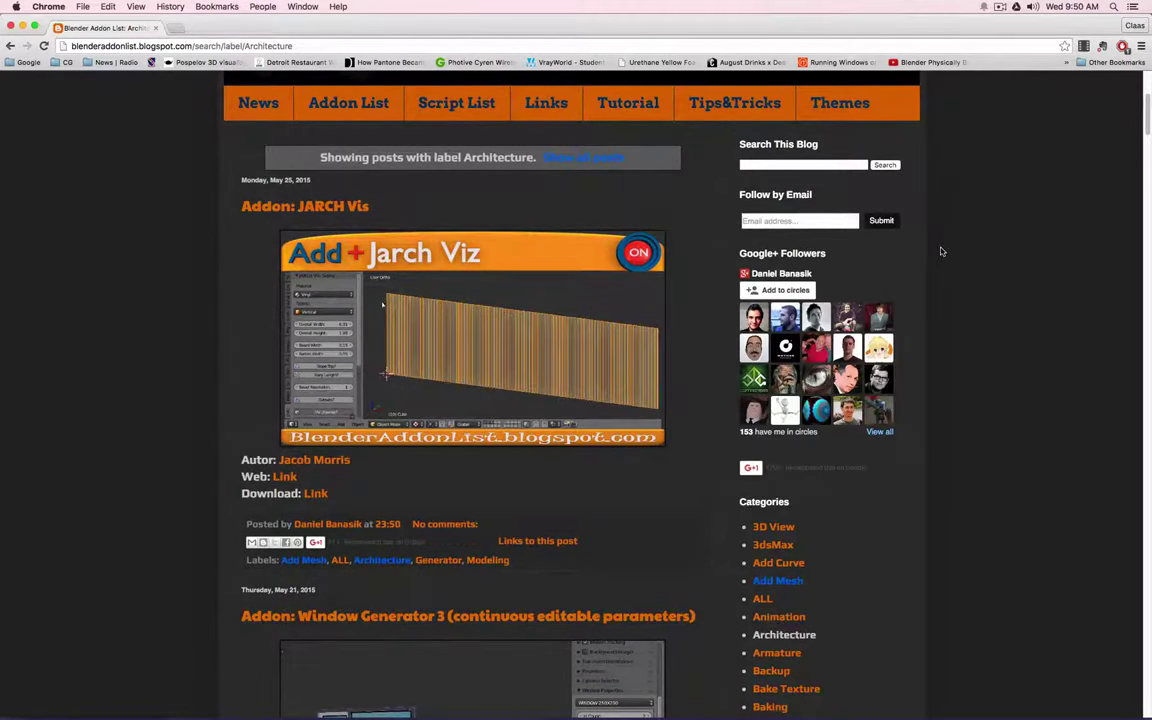
{"action": "scroll", "coordinate": [940, 252], "scroll_direction": "down", "scroll_amount": 1}
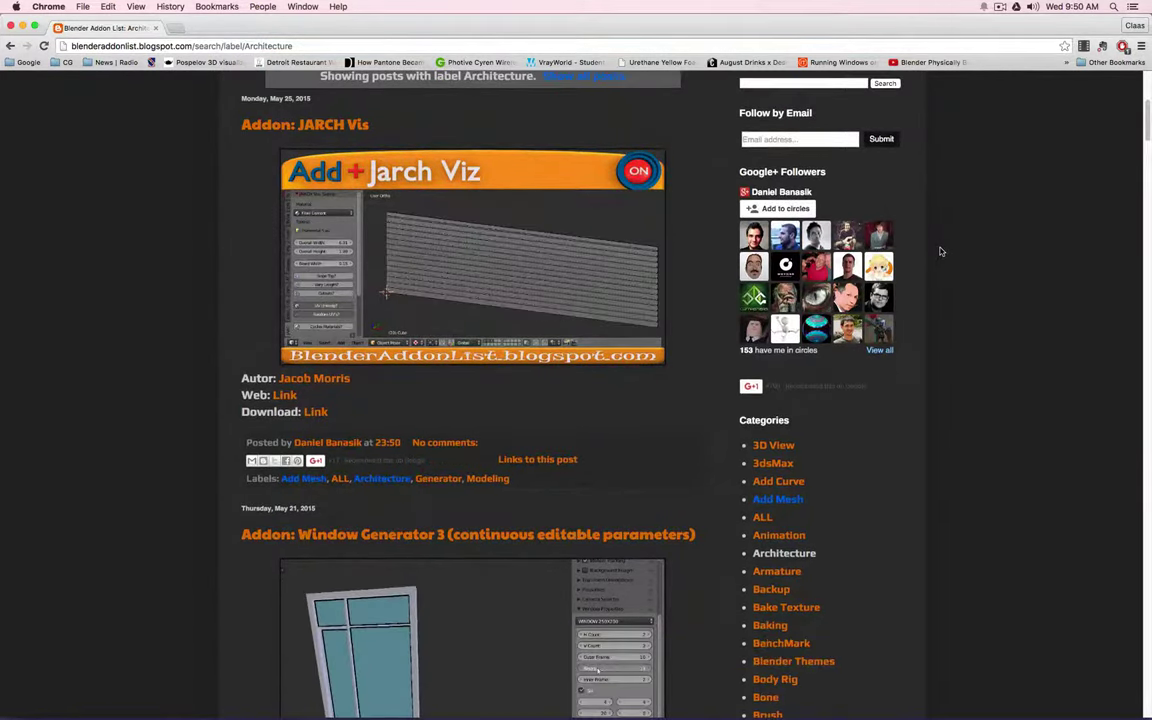
{"action": "scroll", "coordinate": [940, 252], "scroll_direction": "down", "scroll_amount": 1}
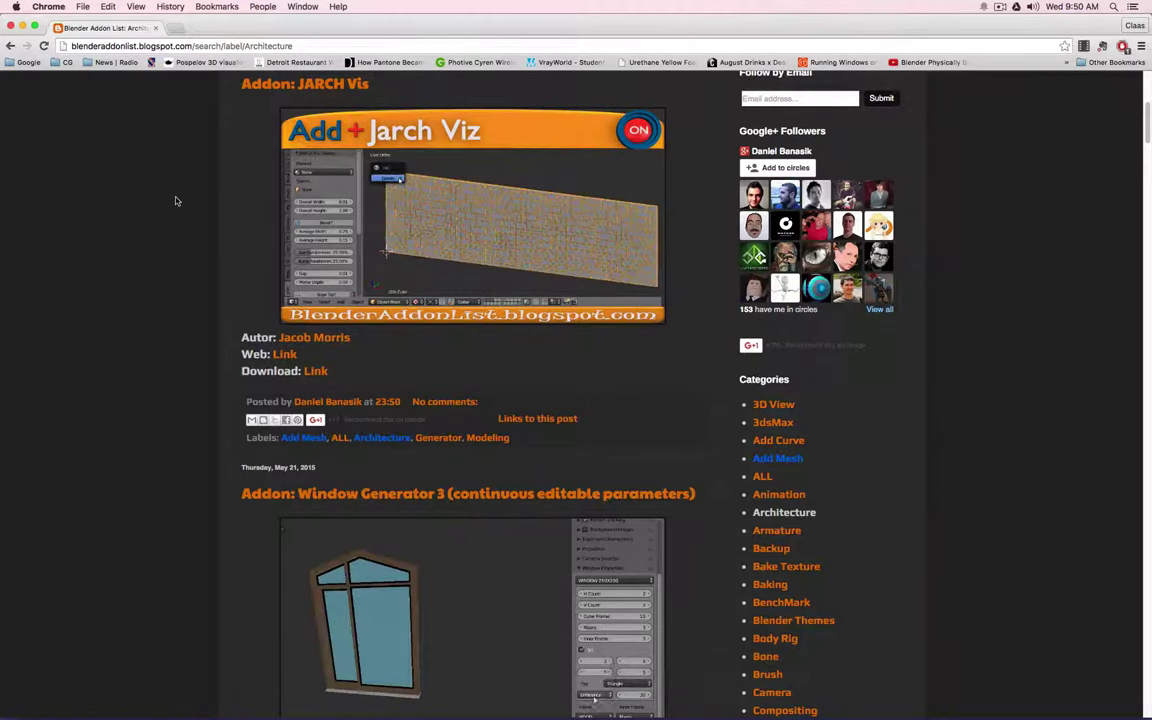
{"action": "scroll", "coordinate": [175, 201], "scroll_direction": "down", "scroll_amount": 5}
{"action": "scroll", "coordinate": [175, 201], "scroll_direction": "down", "scroll_amount": 10}
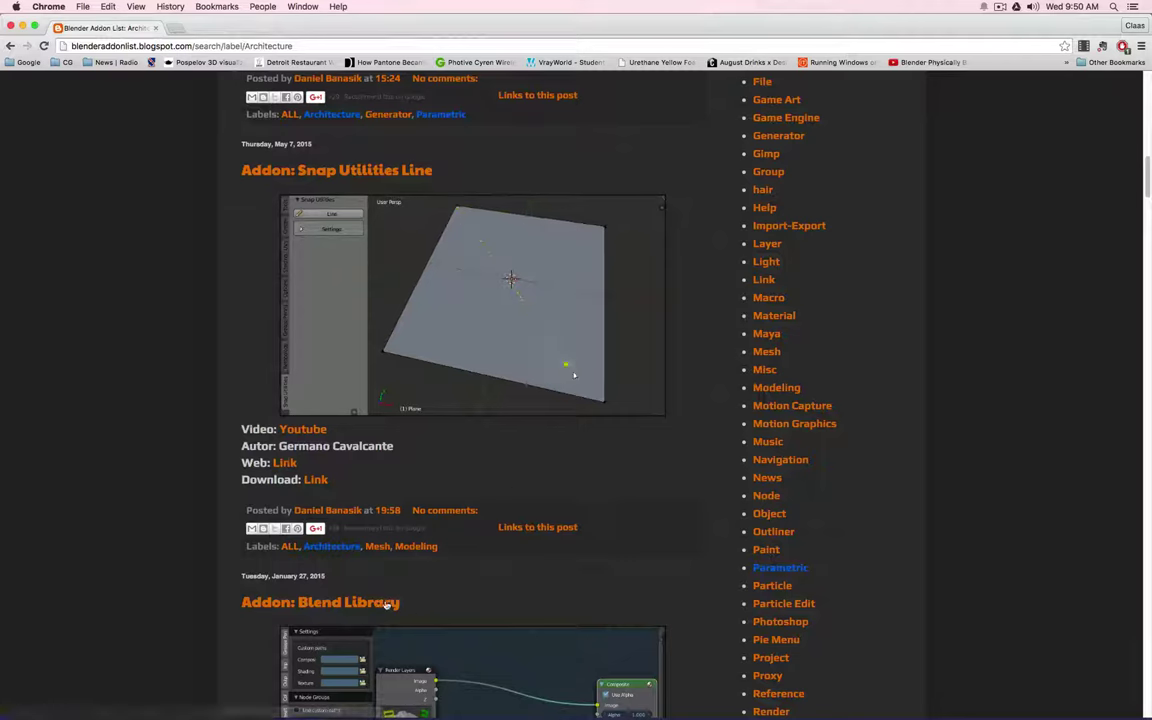
Download Addon-Snap-Utilities-Line-master.zip and reveal it in Finder.
{"action": "left_click", "coordinate": [318, 482]}
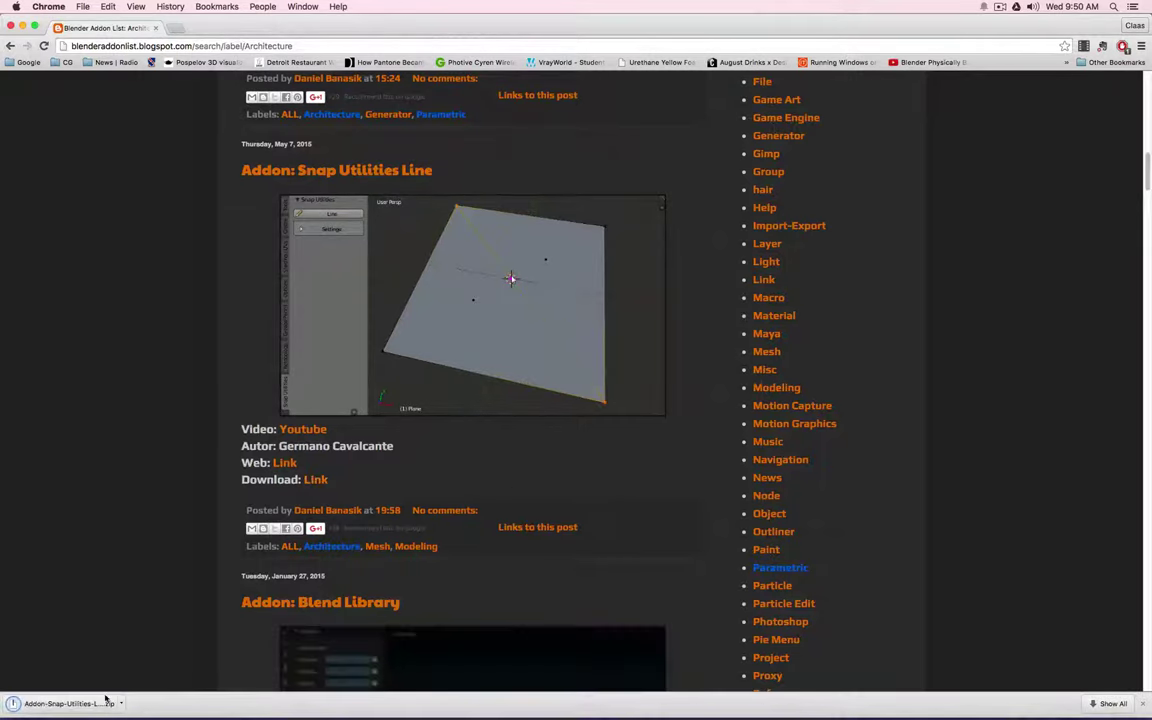
{"action": "left_click", "coordinate": [117, 704]}
{"action": "left_click", "coordinate": [150, 686]}
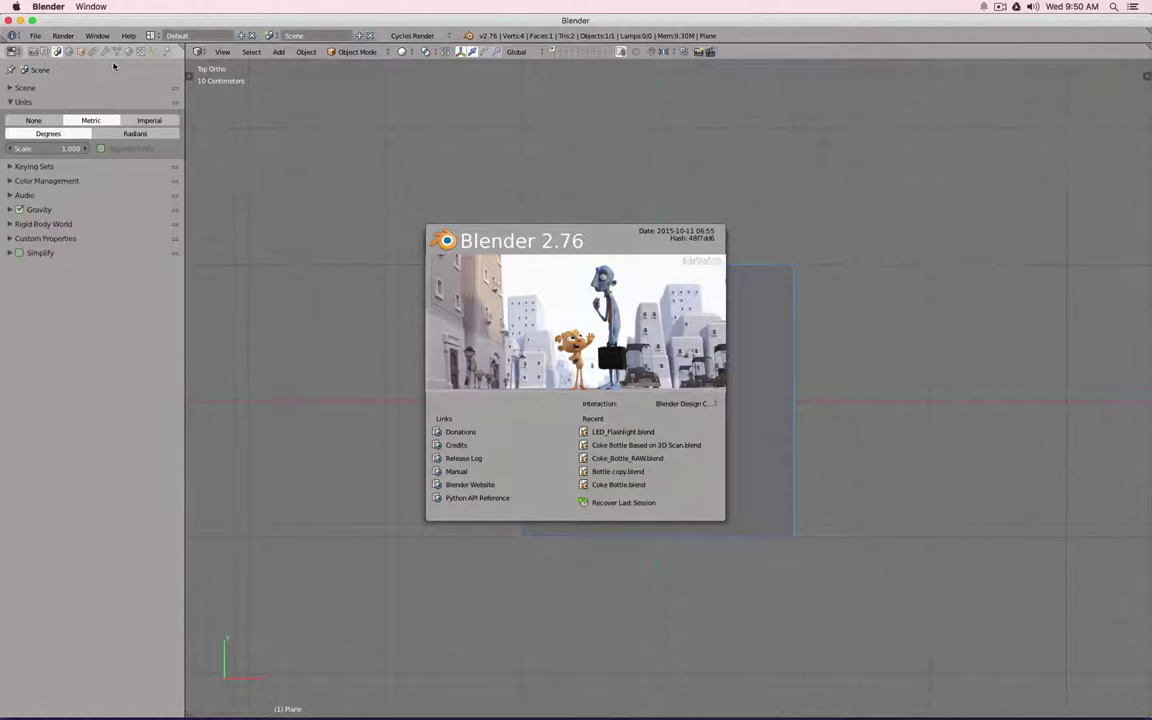
Install Addon-Snap-Utilities-Line-master.zip from Downloads via Add-ons preferences' Install from File.
{"action": "left_click", "coordinate": [36, 36]}
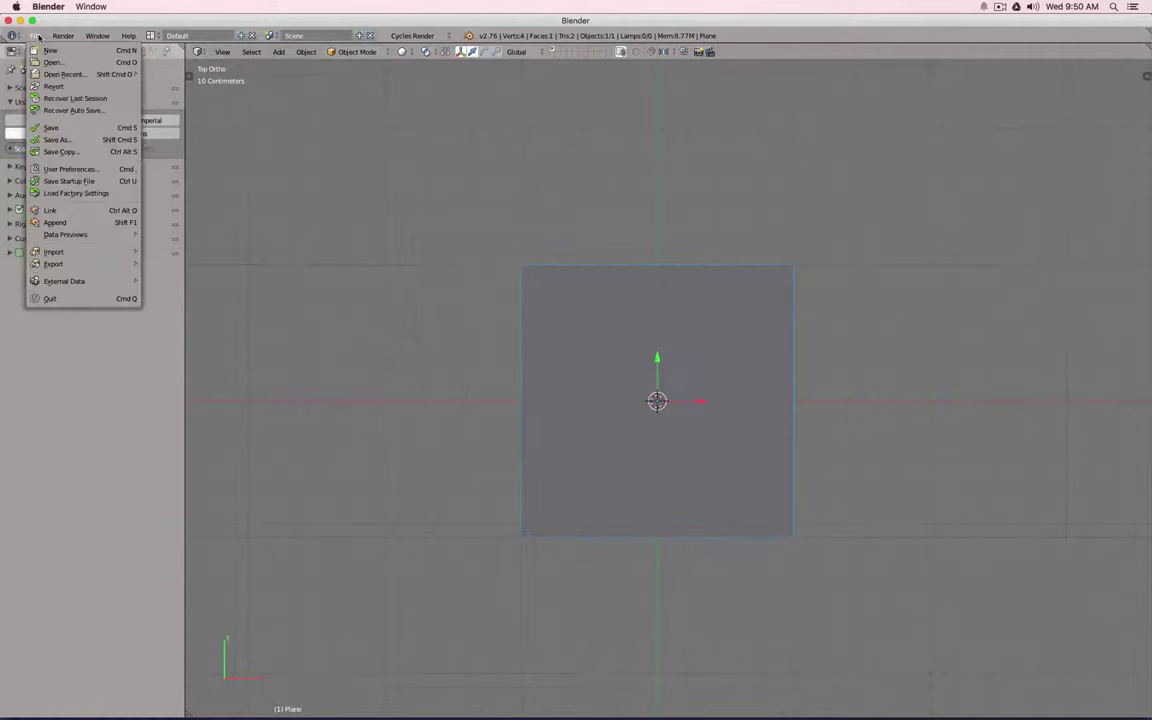
{"action": "left_click", "coordinate": [57, 169]}
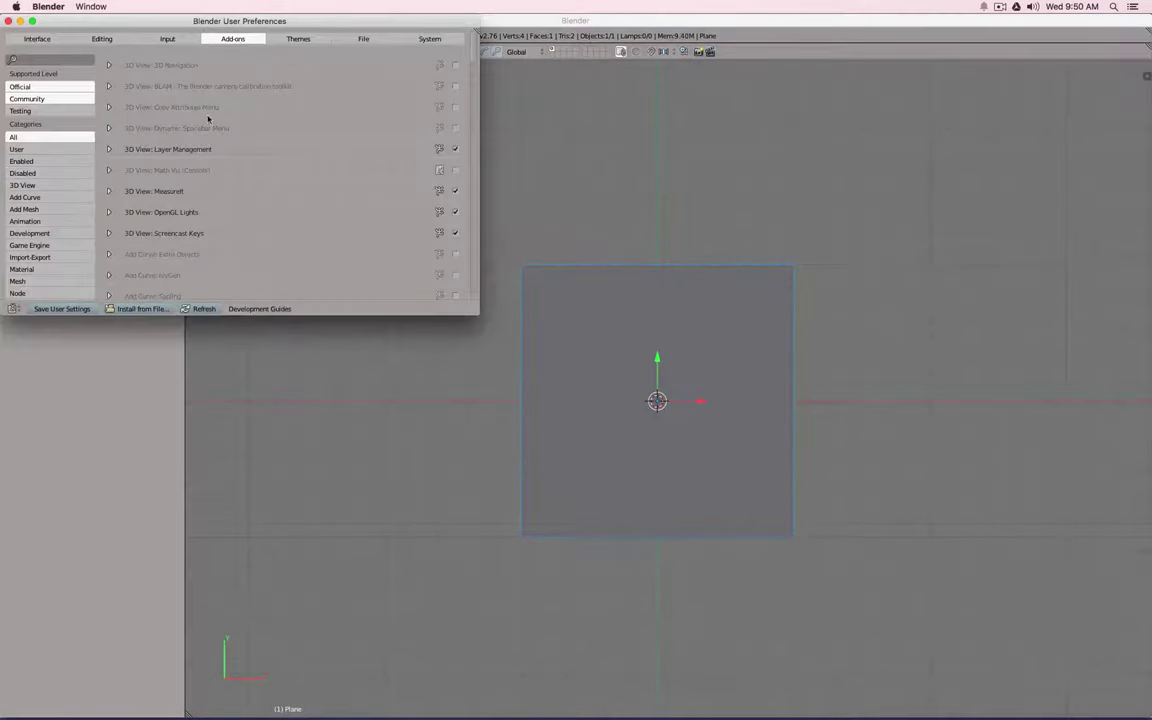
{"action": "left_click", "coordinate": [152, 314]}
{"action": "left_click_drag", "start_coordinate": [59, 98], "coordinate": [62, 134]}
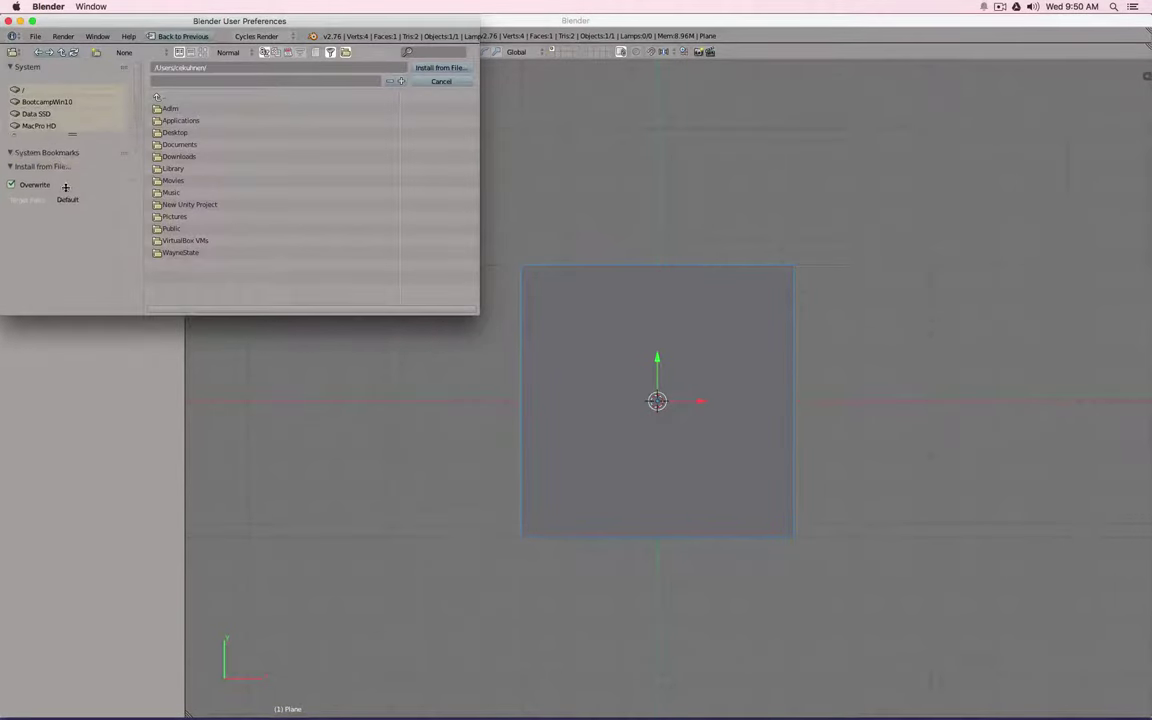
{"action": "left_click", "coordinate": [177, 158]}
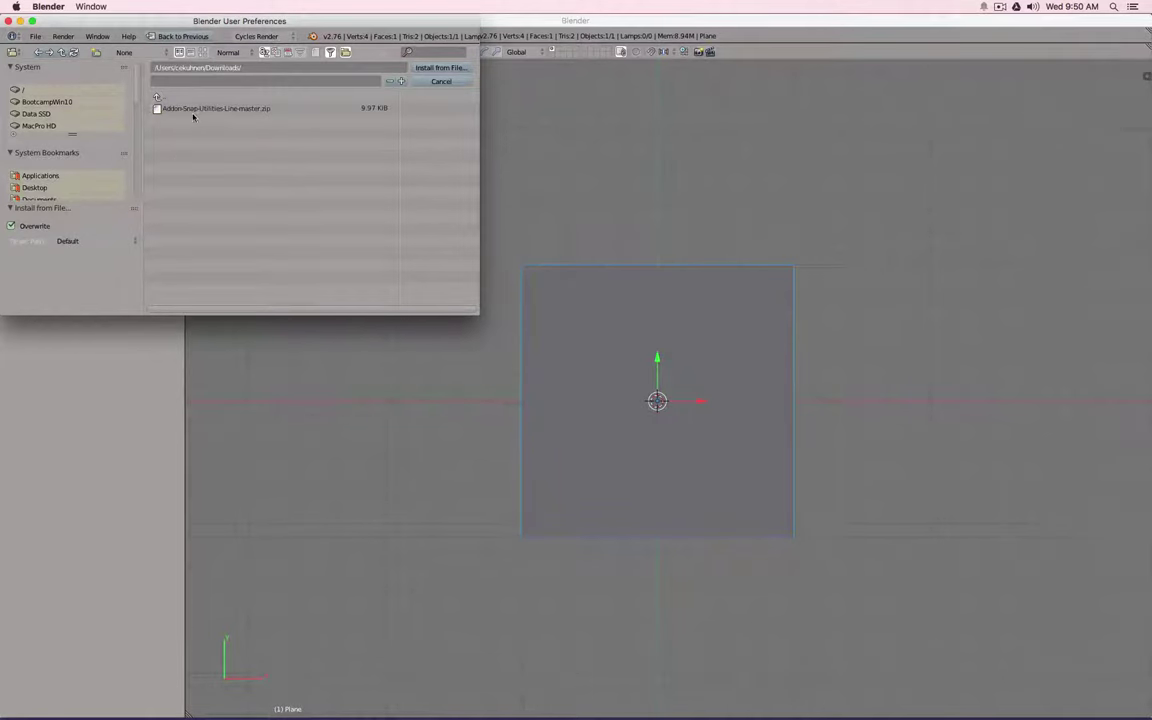
{"action": "left_click", "coordinate": [194, 109]}
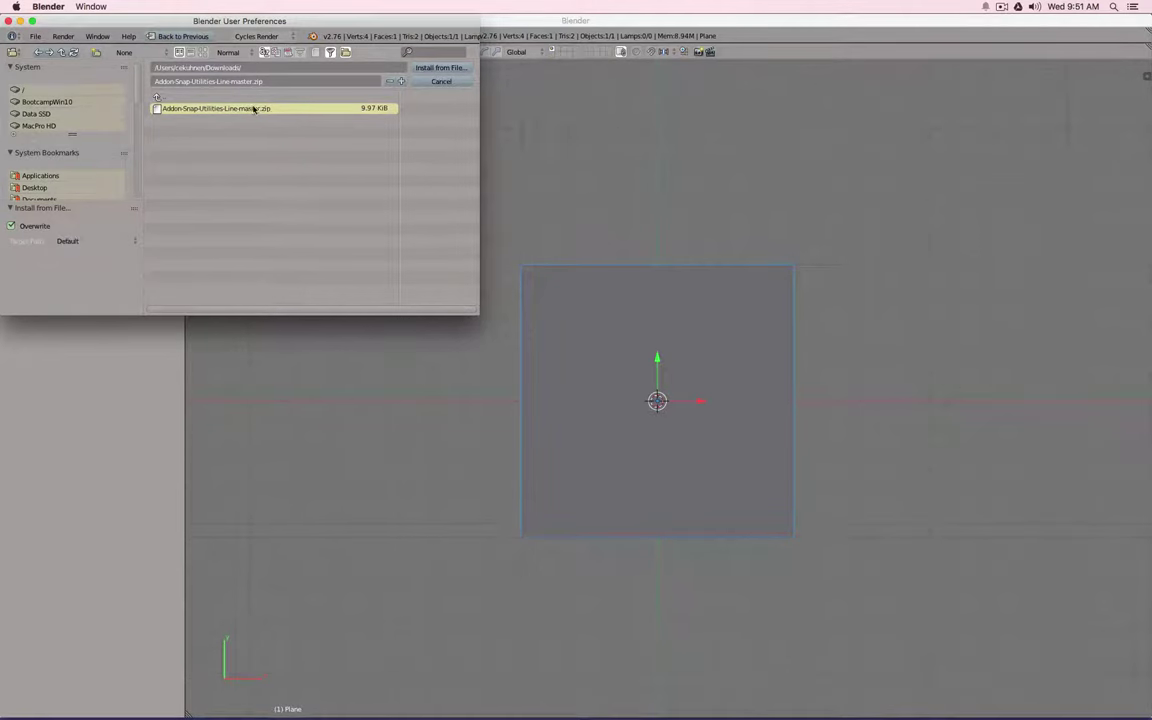
{"action": "left_click", "coordinate": [442, 68]}
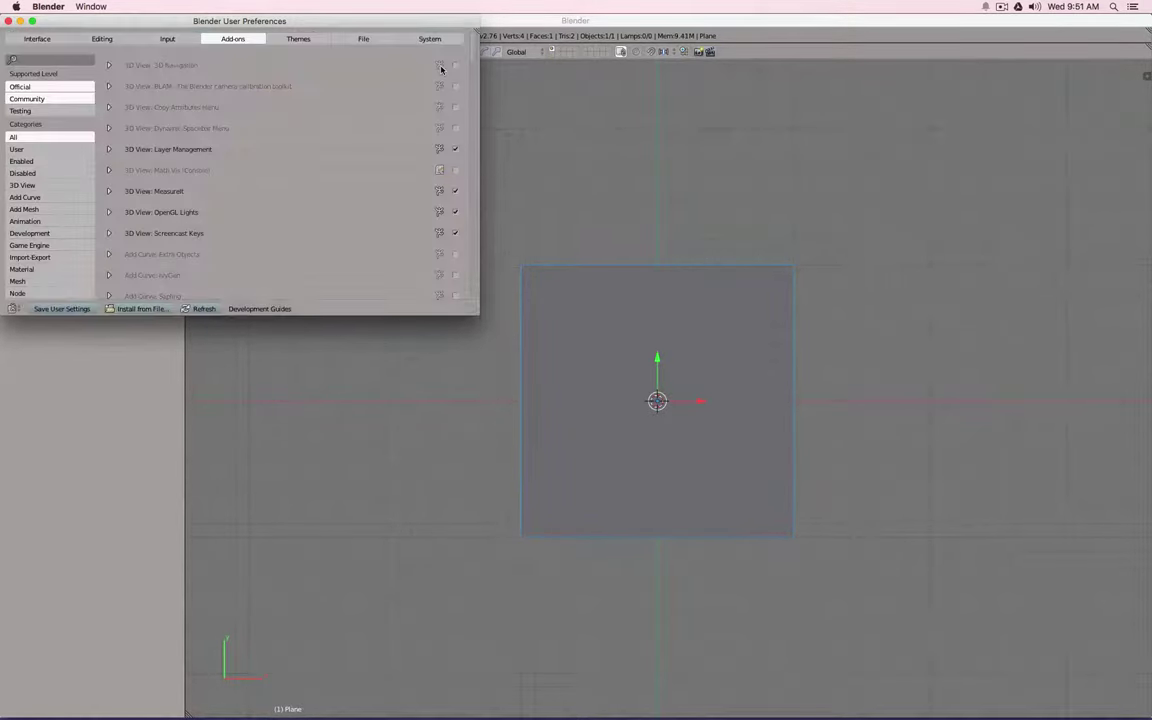
List the user-installed add-ons in an enlarged window and expand Mesh: Snap_Utilities_Line's details.
{"action": "left_click", "coordinate": [55, 151]}
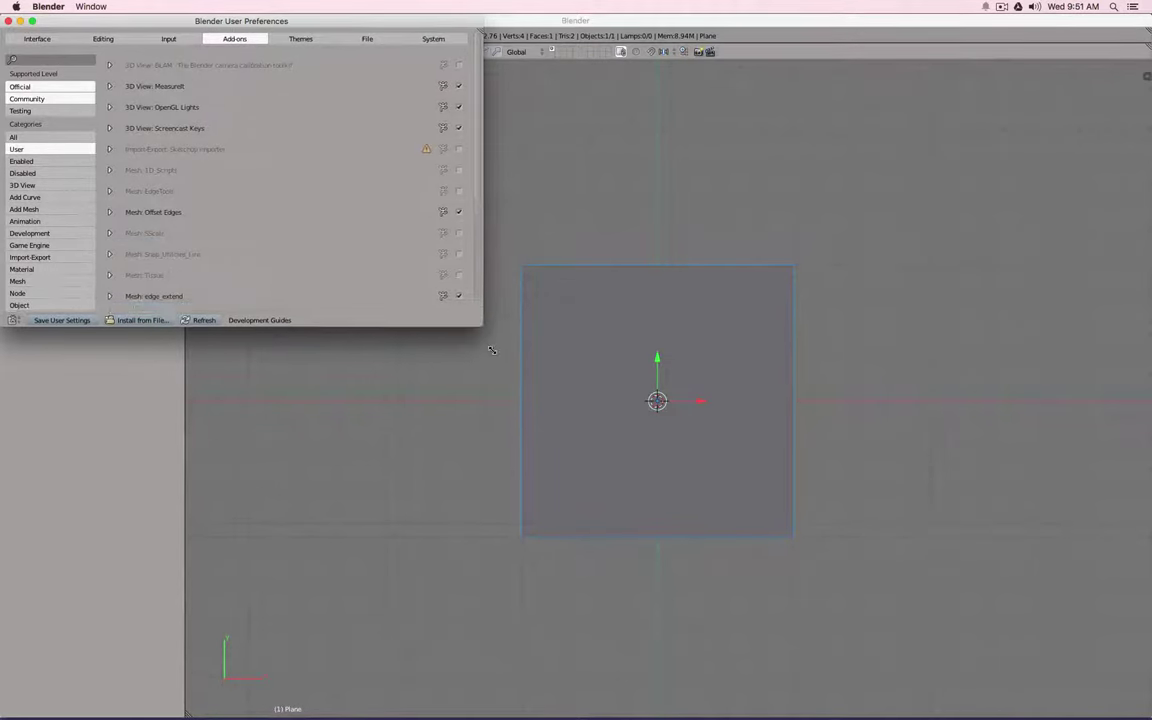
{"action": "left_click_drag", "start_coordinate": [510, 402], "coordinate": [558, 547]}
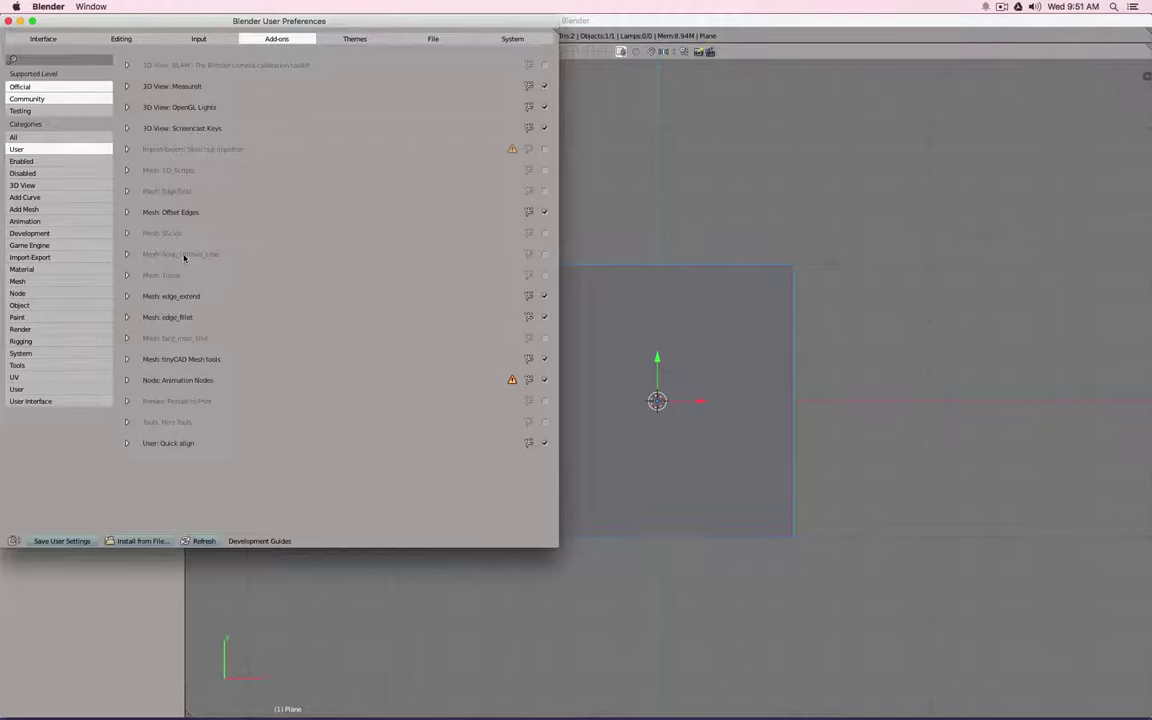
{"action": "left_click", "coordinate": [127, 256]}
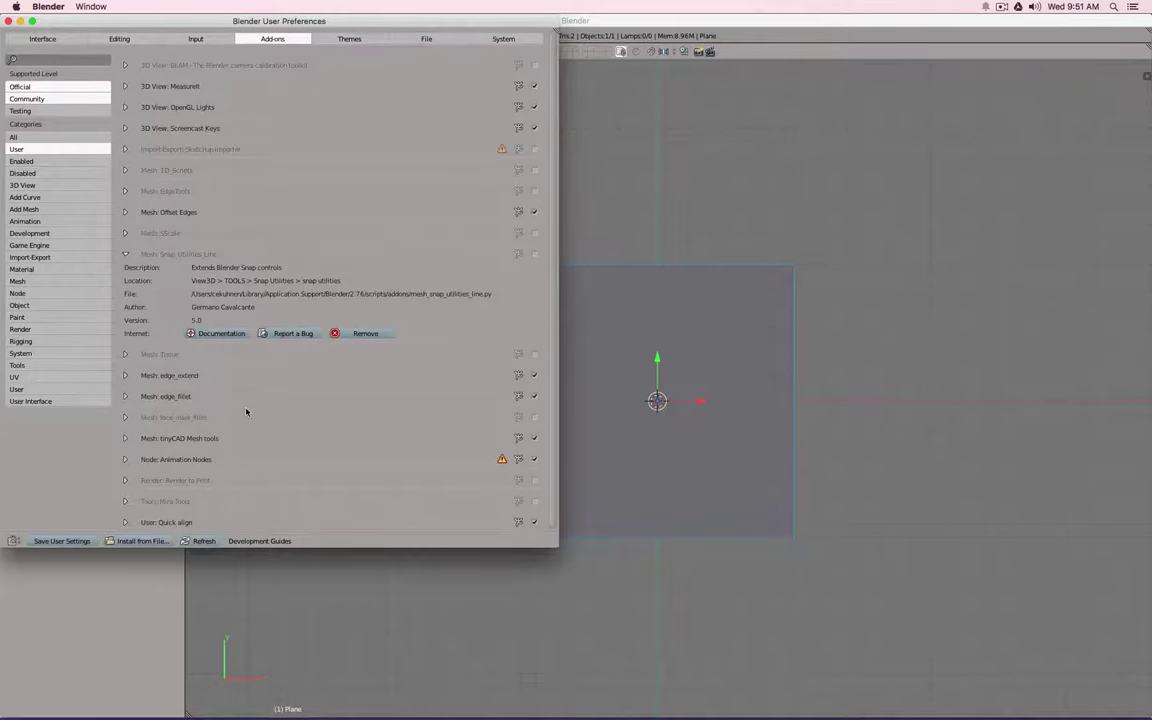
Enable Snap_Utilities_Line and save the user settings, leaving the add-on ticked on.
{"action": "left_click", "coordinate": [534, 255]}
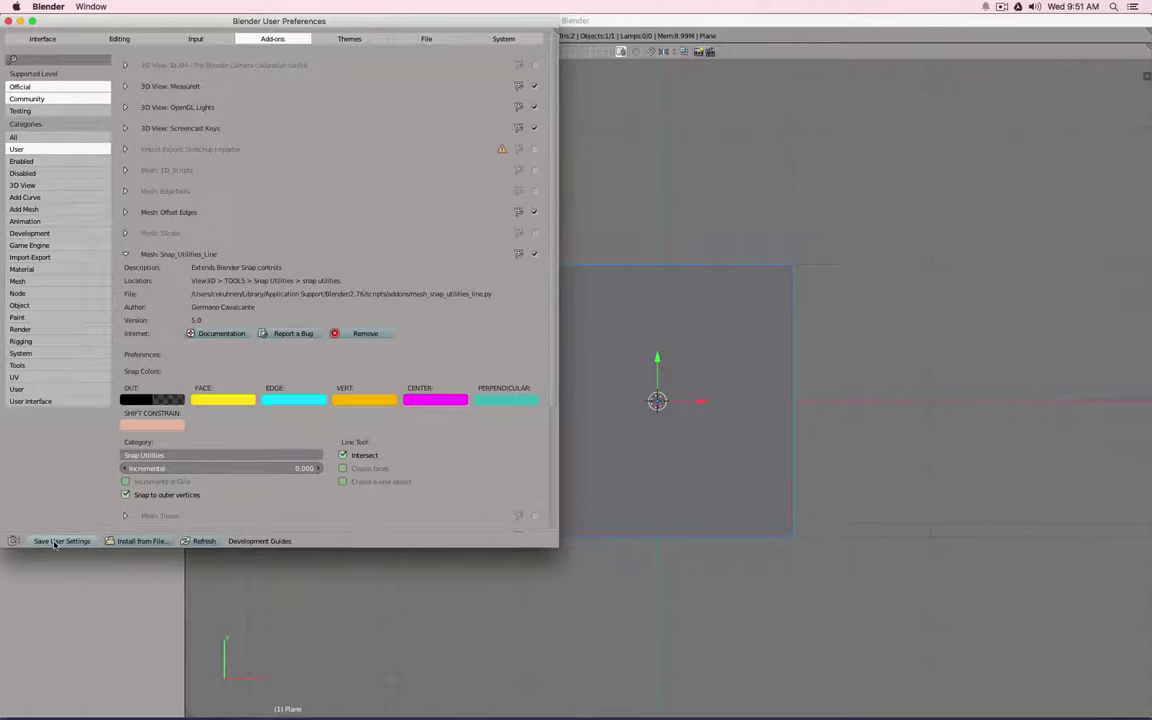
{"action": "left_click", "coordinate": [54, 545]}
{"action": "left_click", "coordinate": [534, 256]}
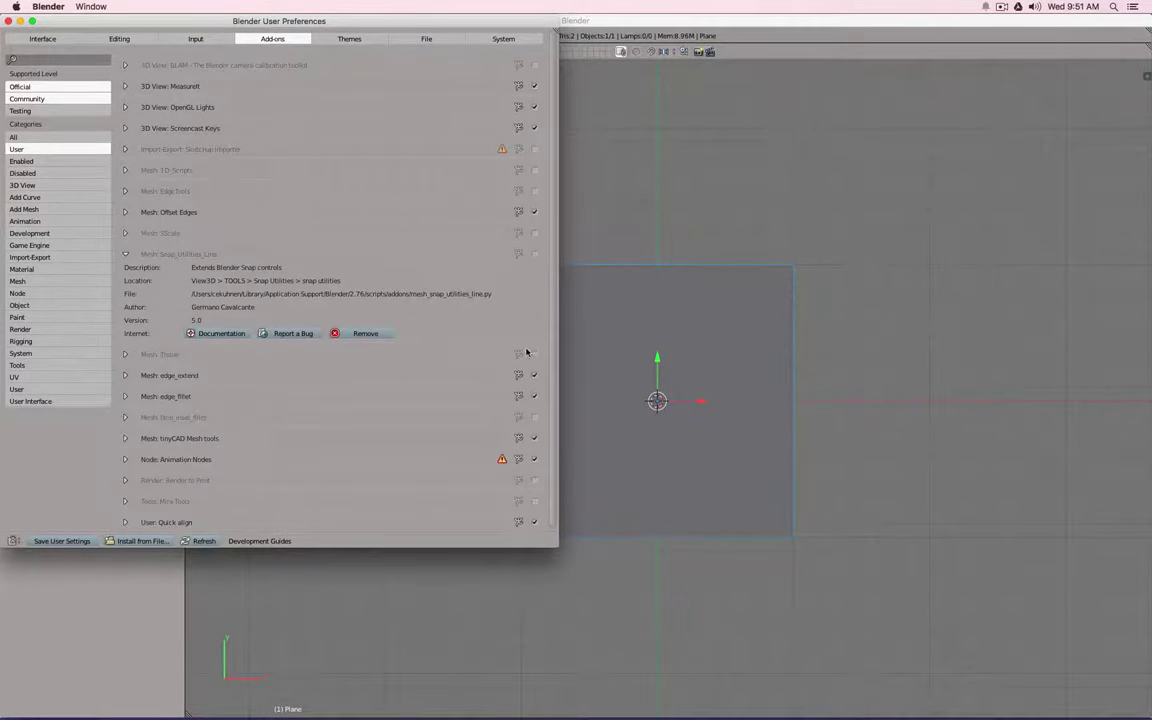
{"action": "left_click", "coordinate": [534, 255]}
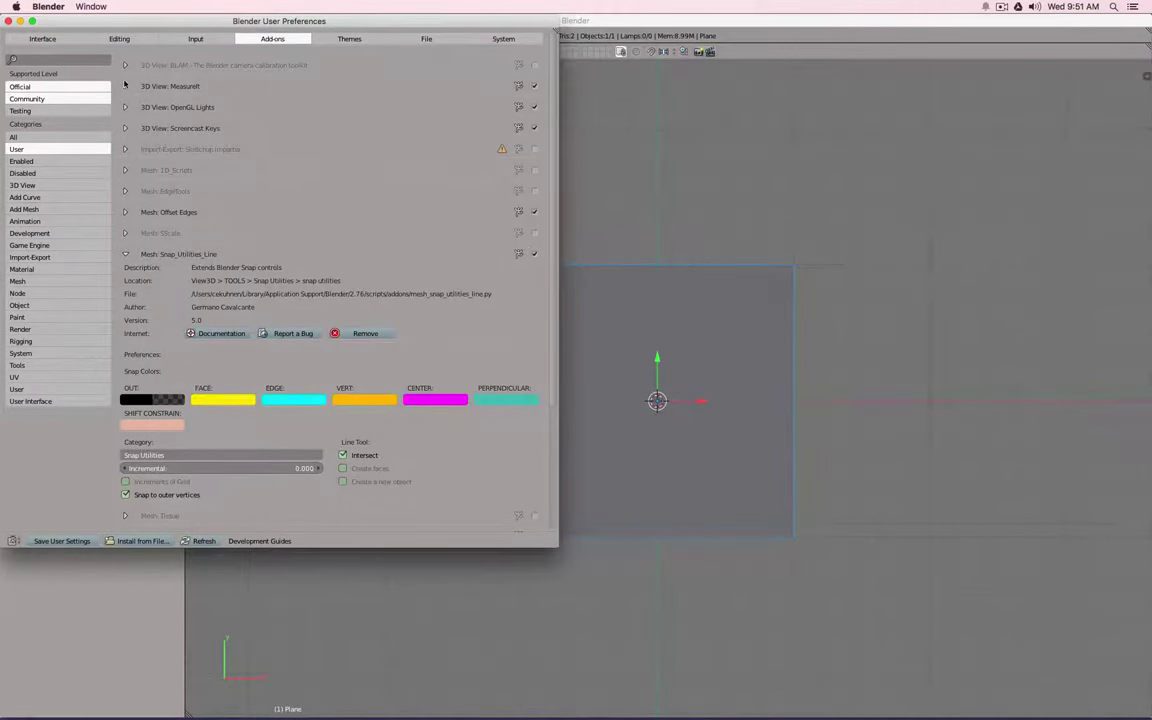
Read MeasureIt's installed version 1.5.0, collapse Snap_Utilities_Line, and return to Chrome's address bar.
{"action": "left_click", "coordinate": [125, 87]}
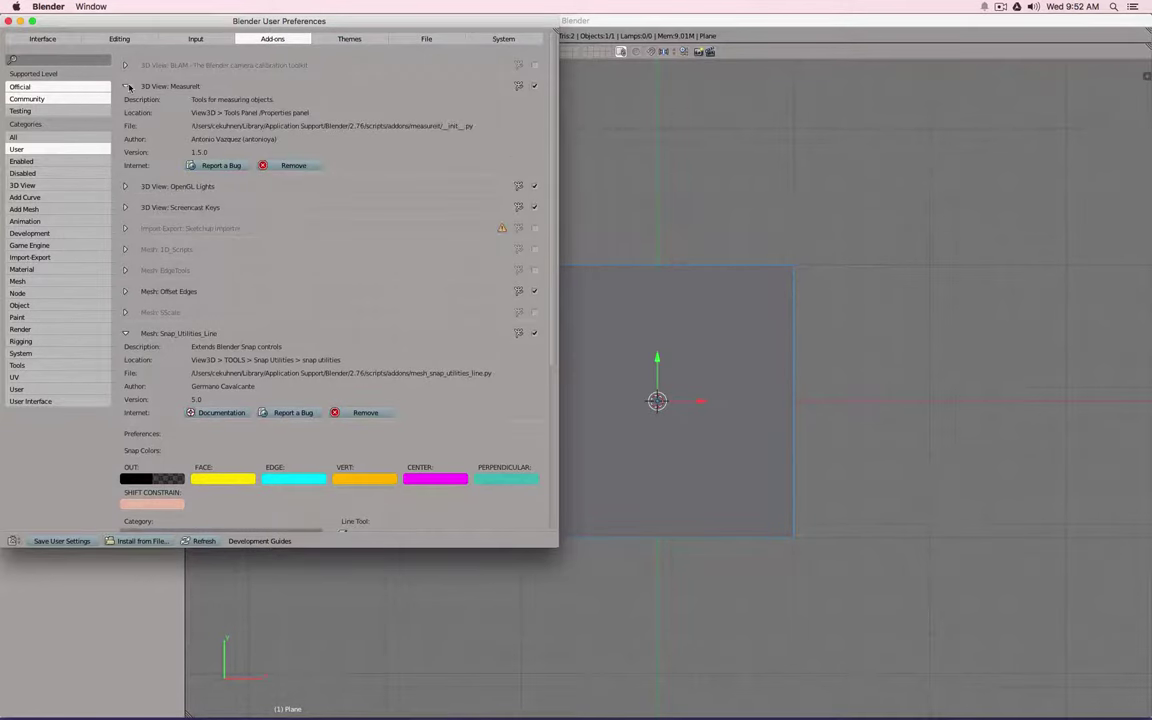
{"action": "left_click", "coordinate": [125, 333]}
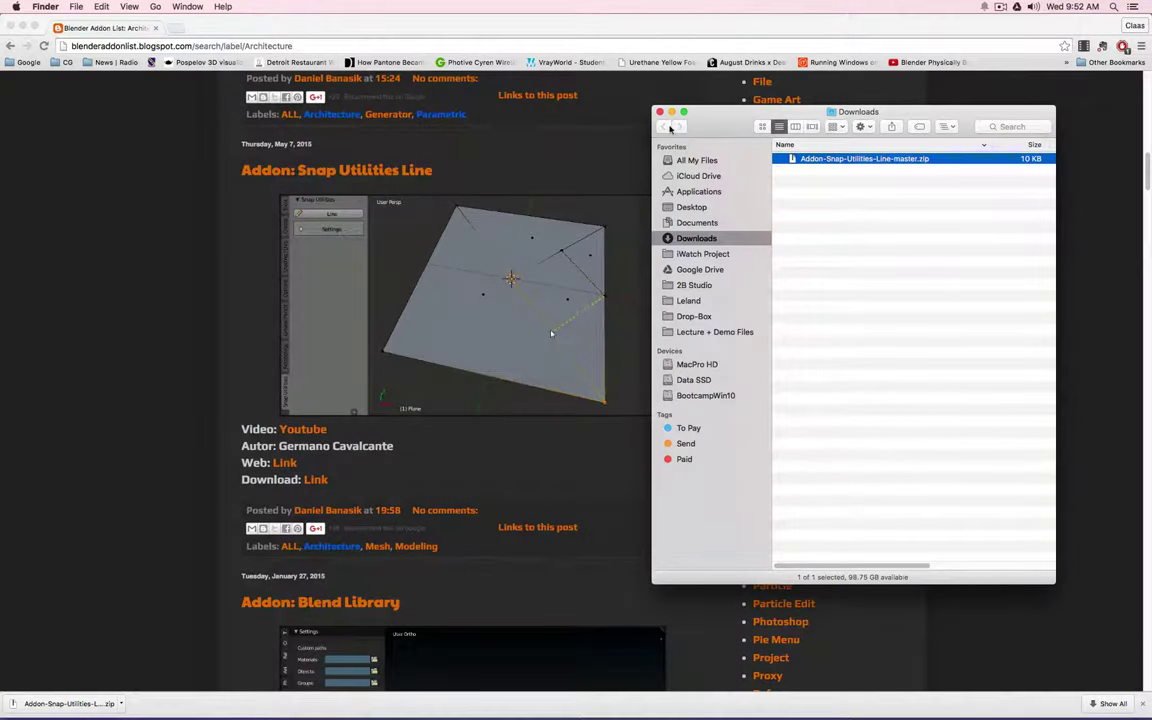
{"action": "left_click", "coordinate": [170, 130]}
{"action": "left_click", "coordinate": [213, 47]}
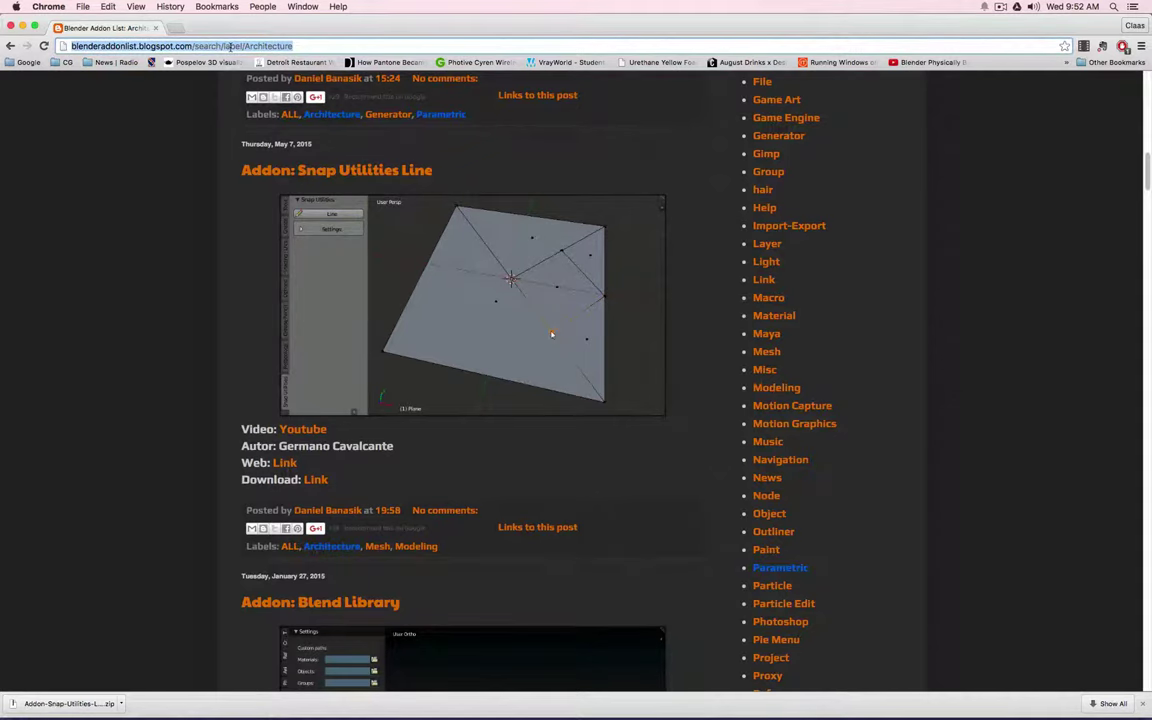
Search 'blender measure' and skim the MeasureIt video's cube, colour and edge demos.
{"action": "type", "text": "blender "}
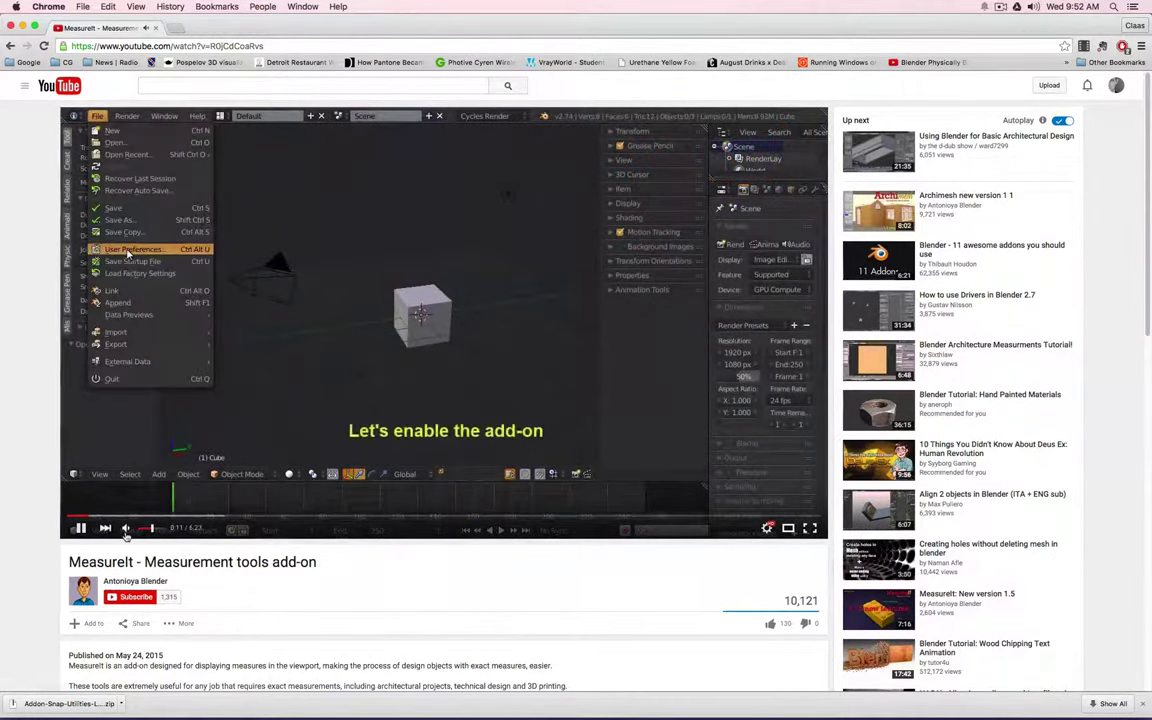
{"action": "left_click", "coordinate": [157, 517]}
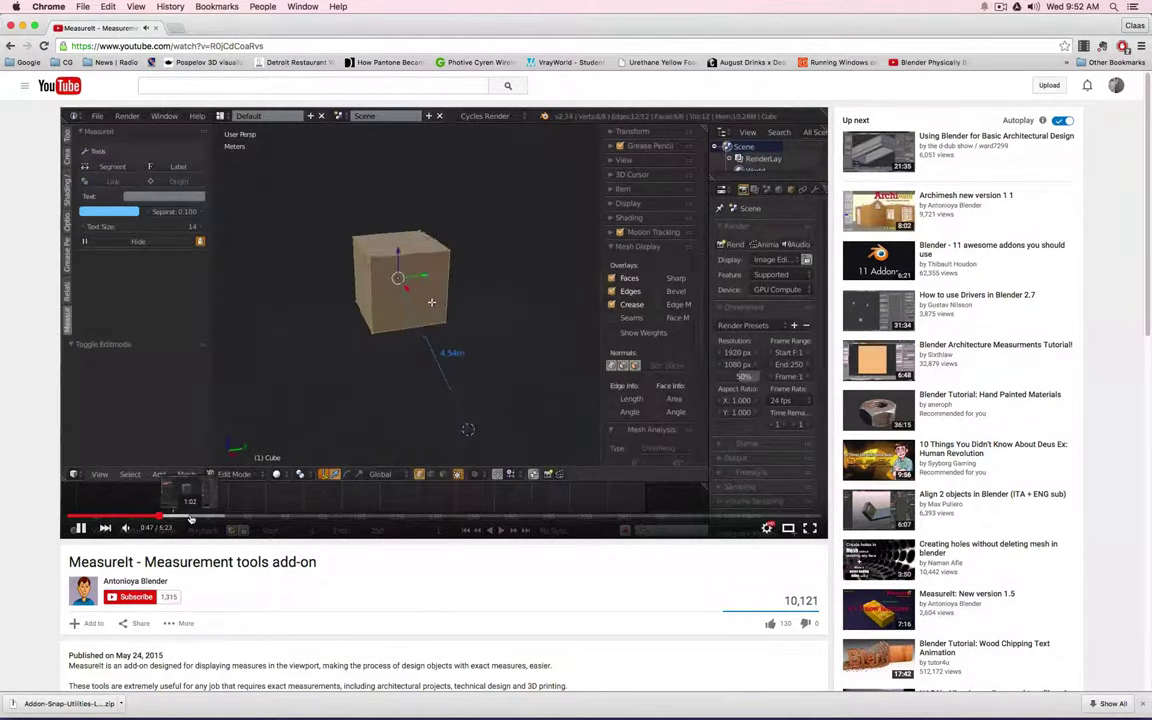
{"action": "left_click", "coordinate": [192, 517]}
{"action": "left_click", "coordinate": [225, 517]}
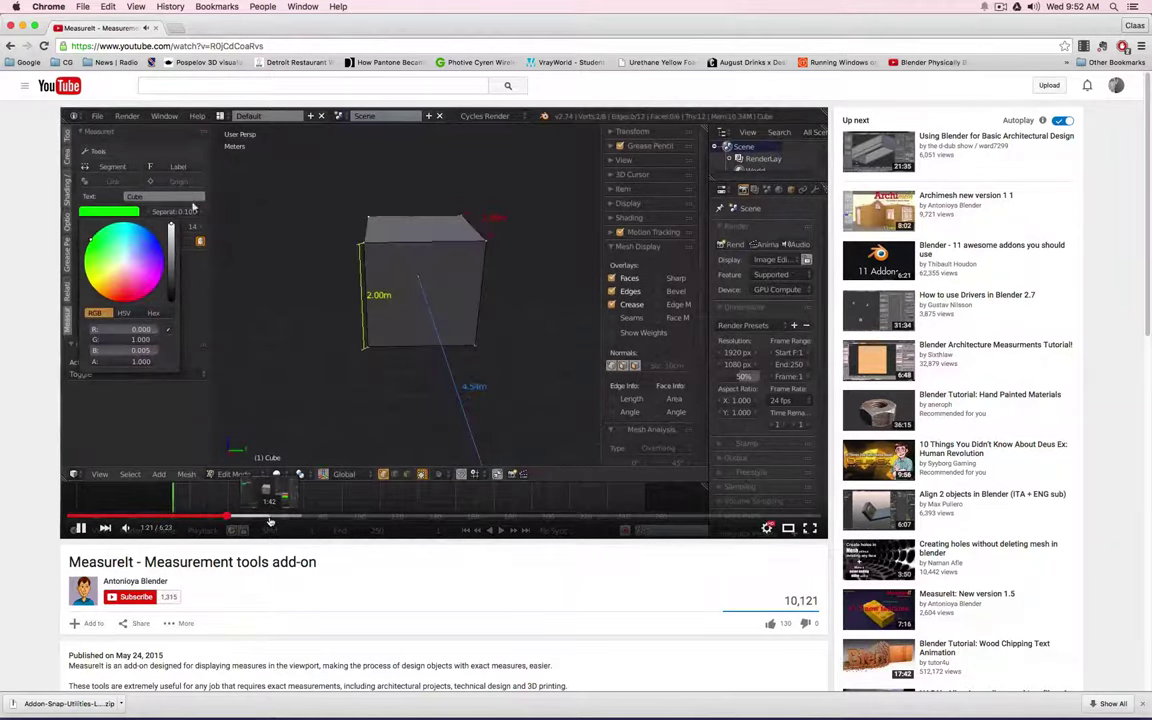
{"action": "left_click", "coordinate": [268, 517]}
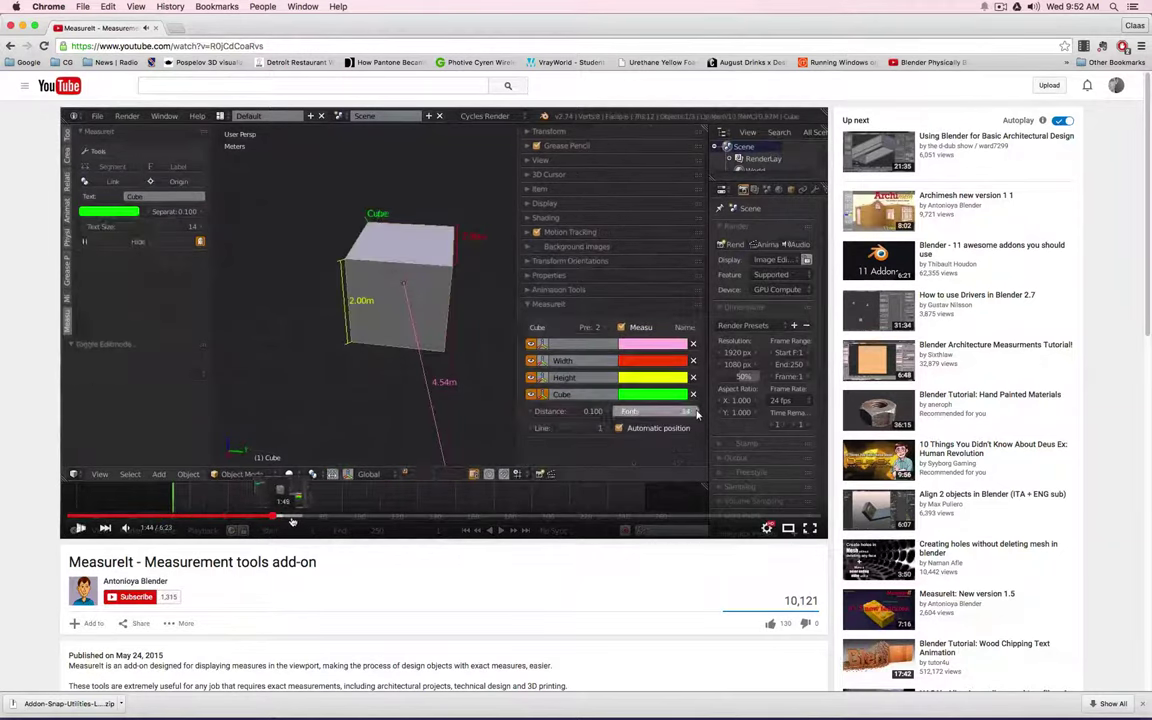
{"action": "left_click", "coordinate": [296, 517]}
Skip through the Suzanne, object-distance, saving and preview-mode parts, then reach the description.
{"action": "left_click", "coordinate": [321, 517]}
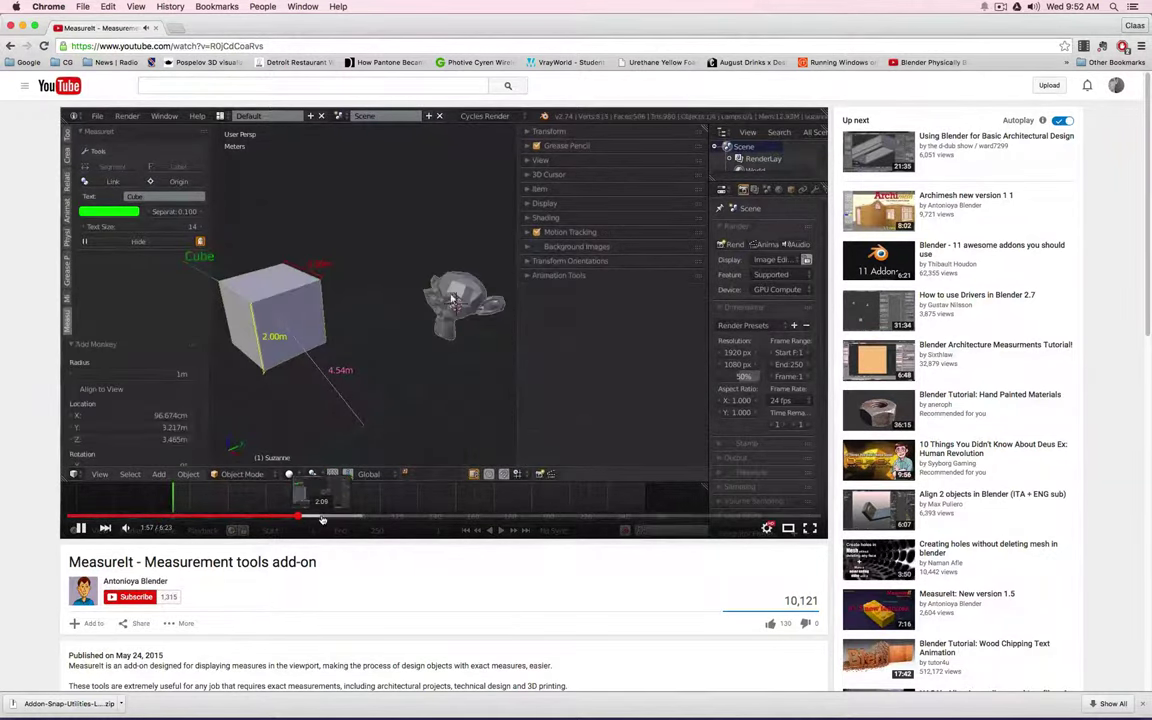
{"action": "left_click", "coordinate": [398, 517]}
{"action": "left_click", "coordinate": [628, 517]}
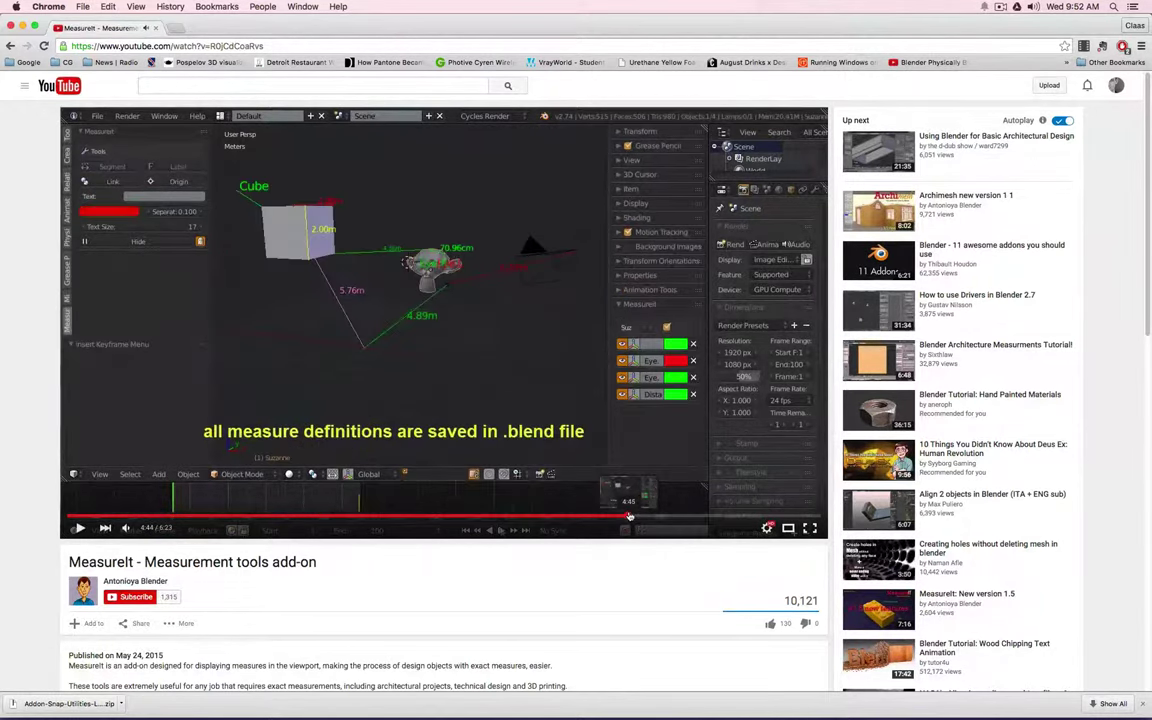
{"action": "left_click", "coordinate": [721, 517]}
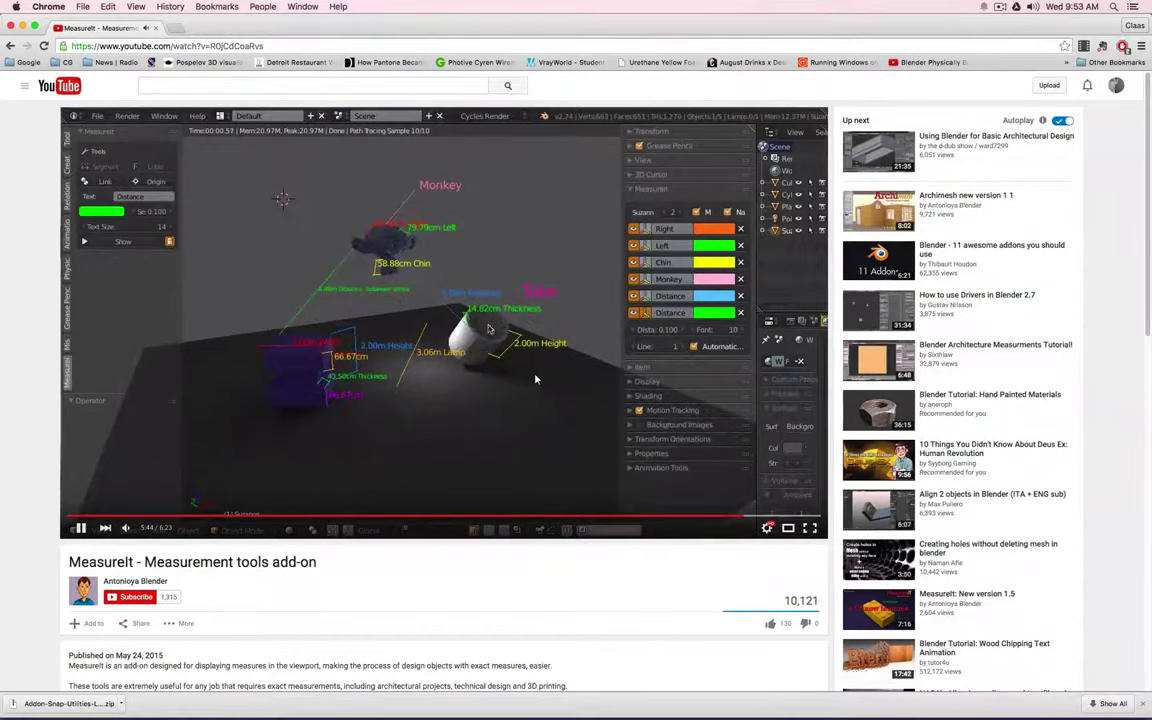
{"action": "scroll", "coordinate": [460, 488], "scroll_direction": "down", "scroll_amount": 5}
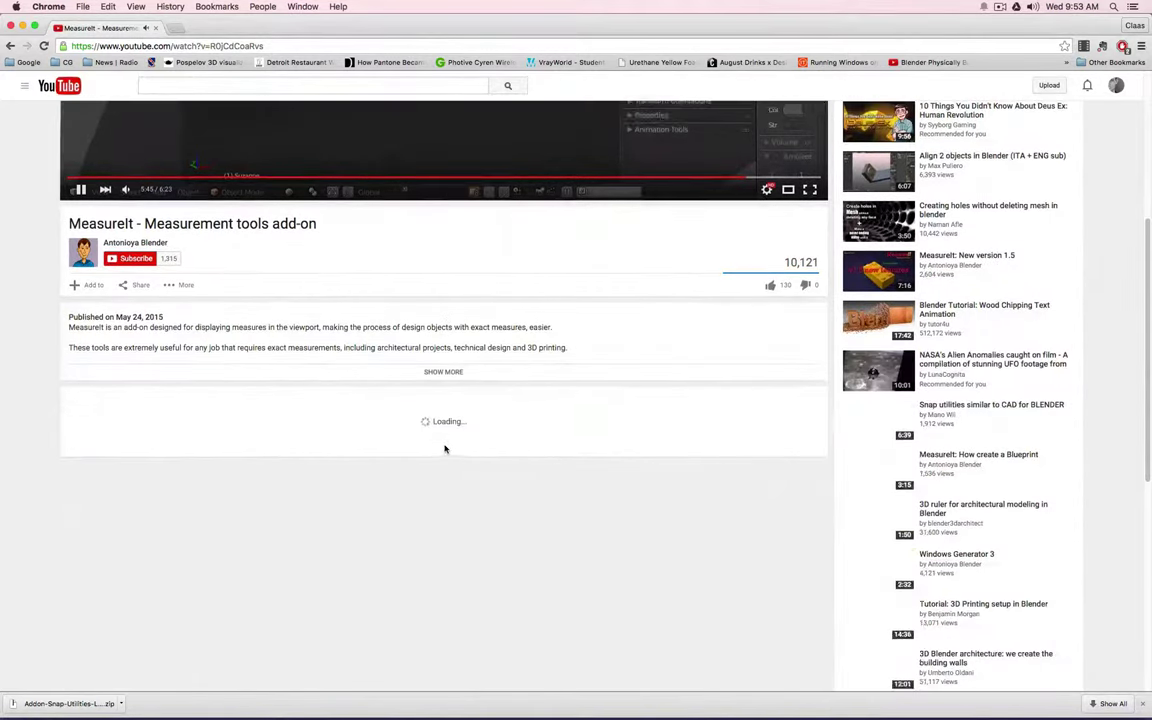
Download measureit_v1_6_1.zip raw from the GitHub link in the video description.
{"action": "left_click", "coordinate": [440, 372]}
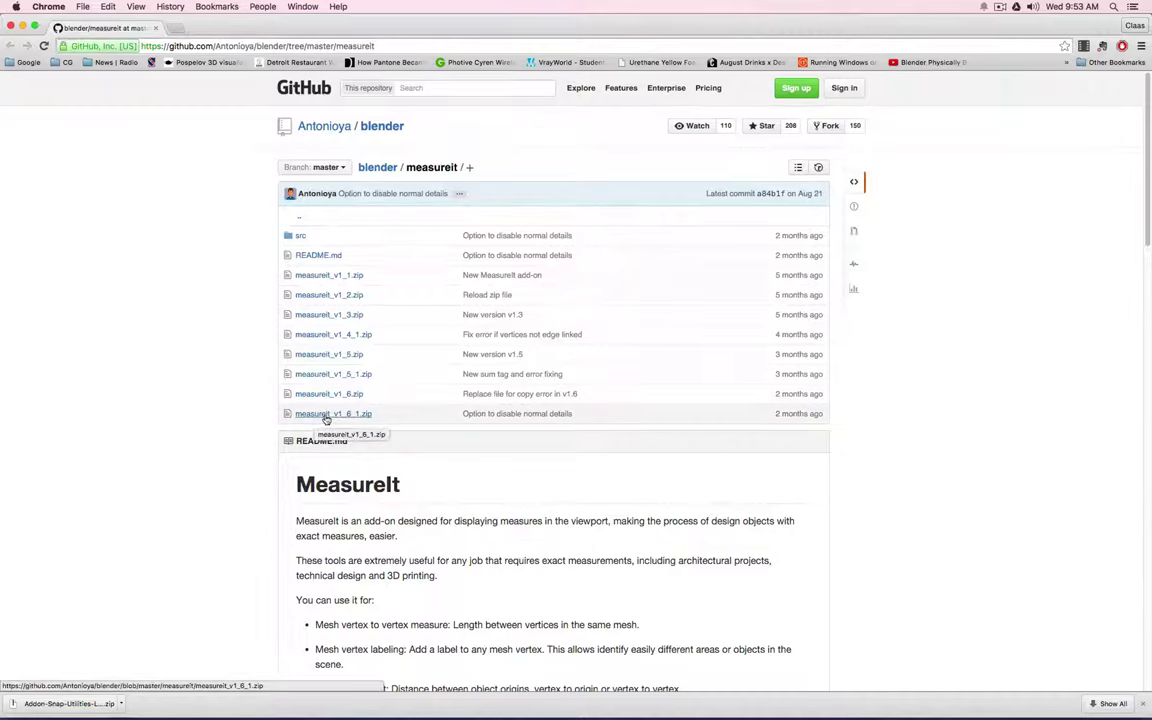
{"action": "left_click", "coordinate": [326, 416]}
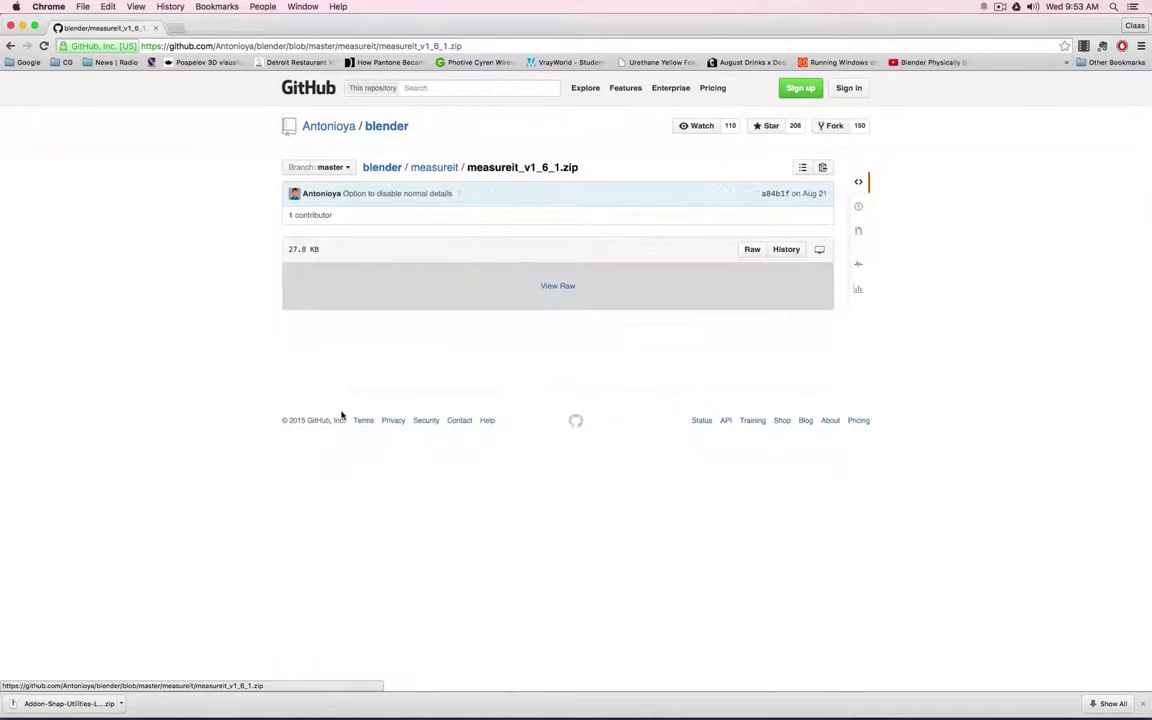
{"action": "left_click", "coordinate": [560, 287]}
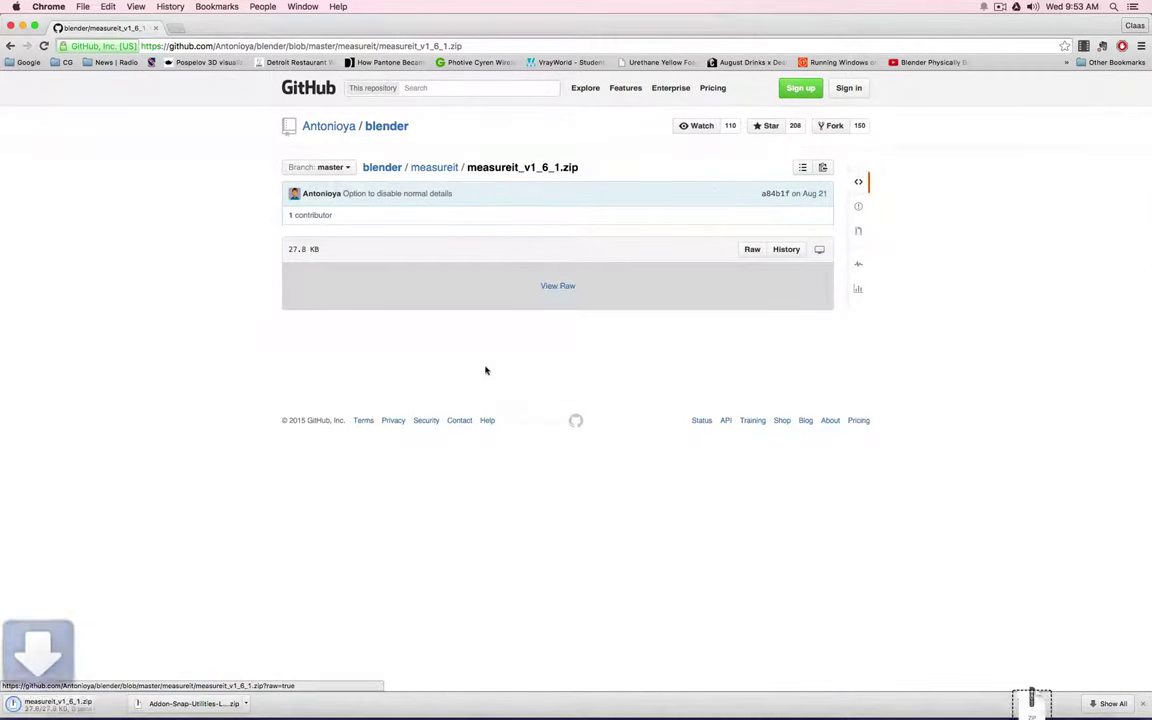
{"action": "left_click", "coordinate": [121, 701]}
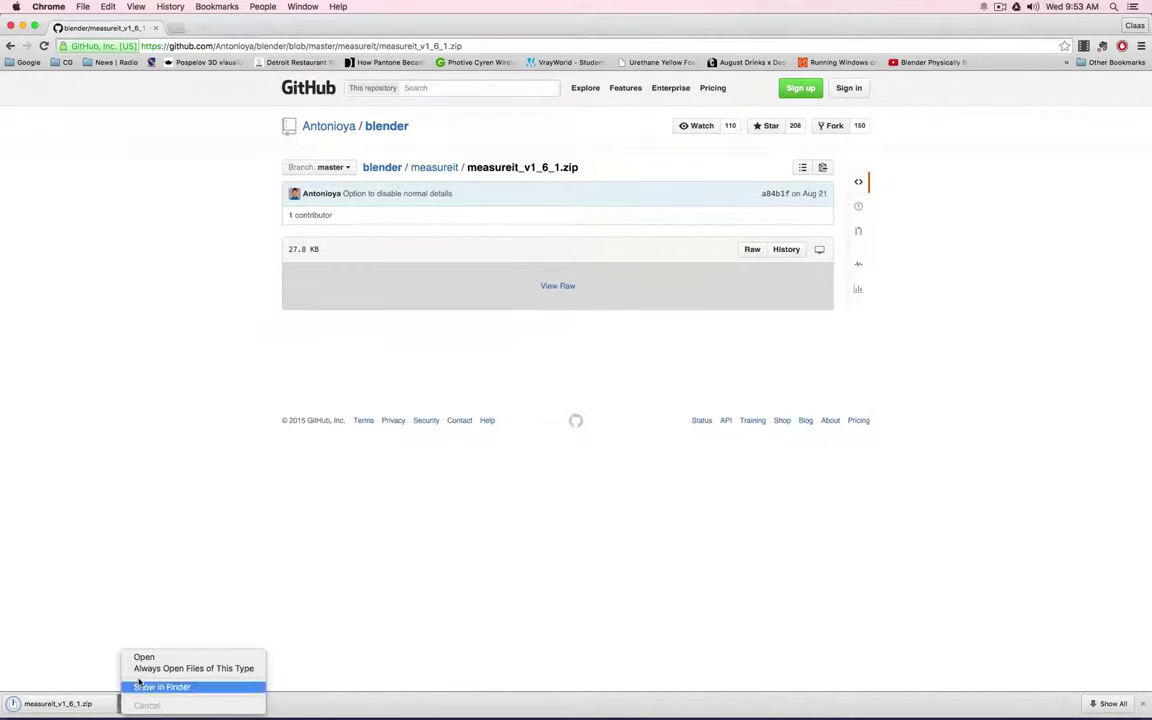
Show the zip in Finder, minimize Chrome, and place Downloads and a new Finder window side by side.
{"action": "left_click", "coordinate": [148, 686]}
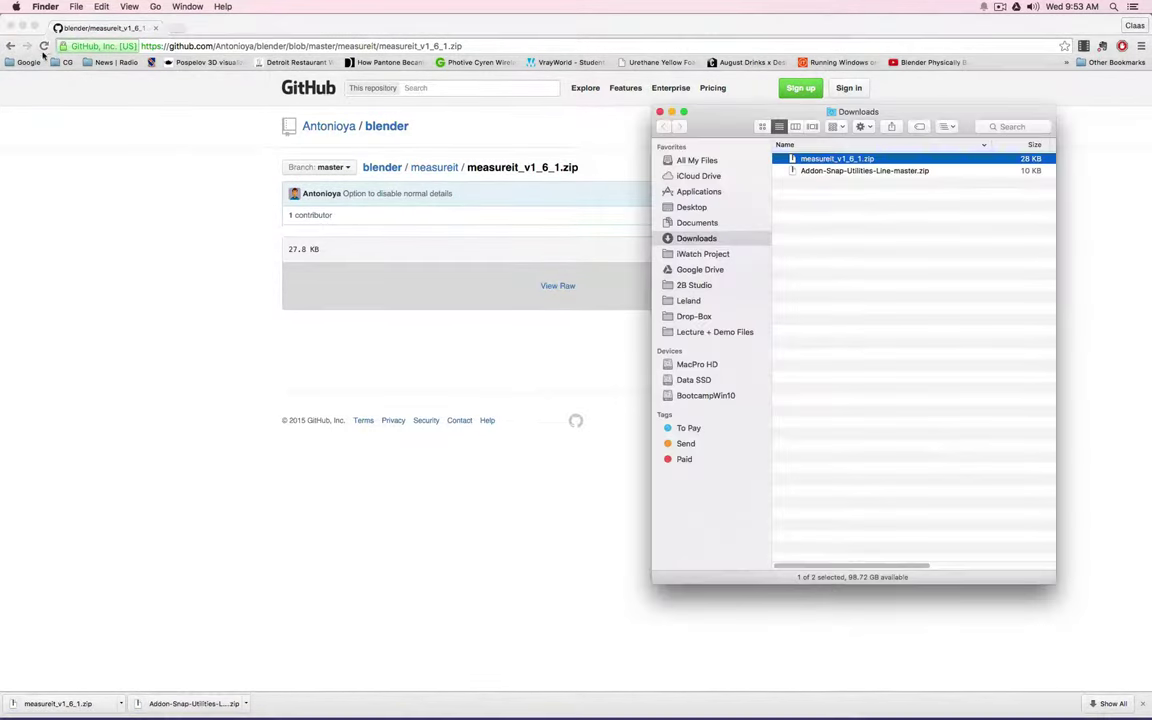
{"action": "left_click", "coordinate": [22, 27]}
{"action": "left_click_drag", "start_coordinate": [733, 115], "coordinate": [268, 83]}
{"action": "left_click", "coordinate": [636, 106]}
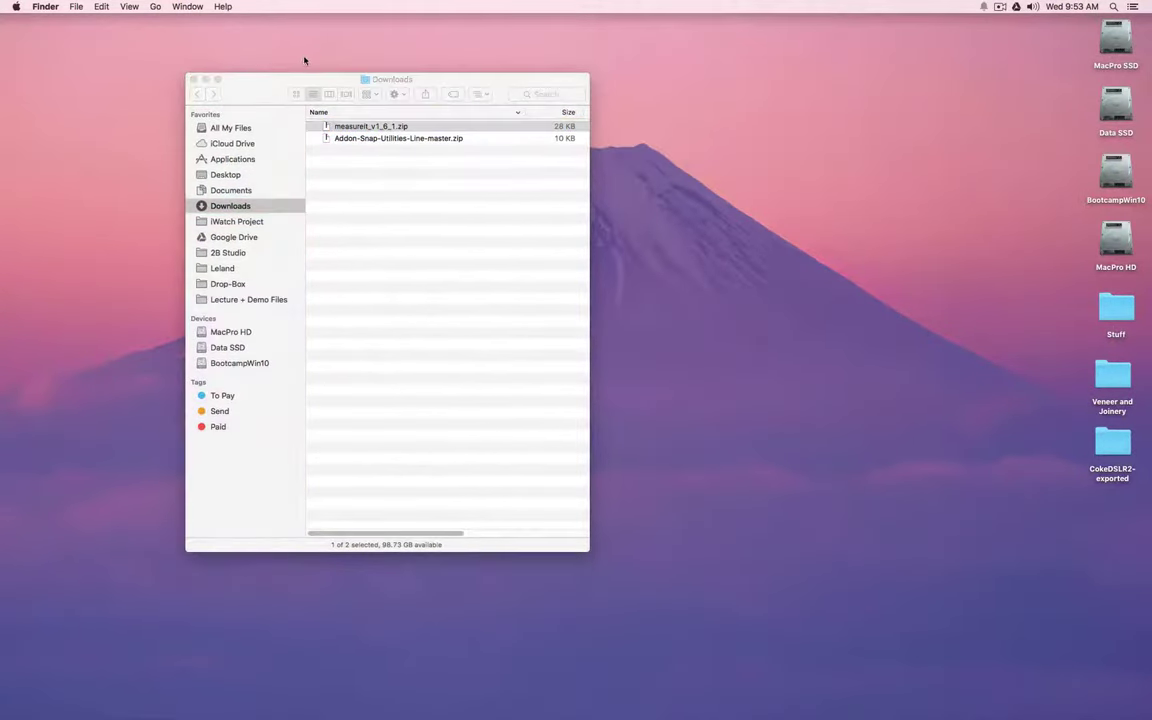
{"action": "key", "text": "super+n"}
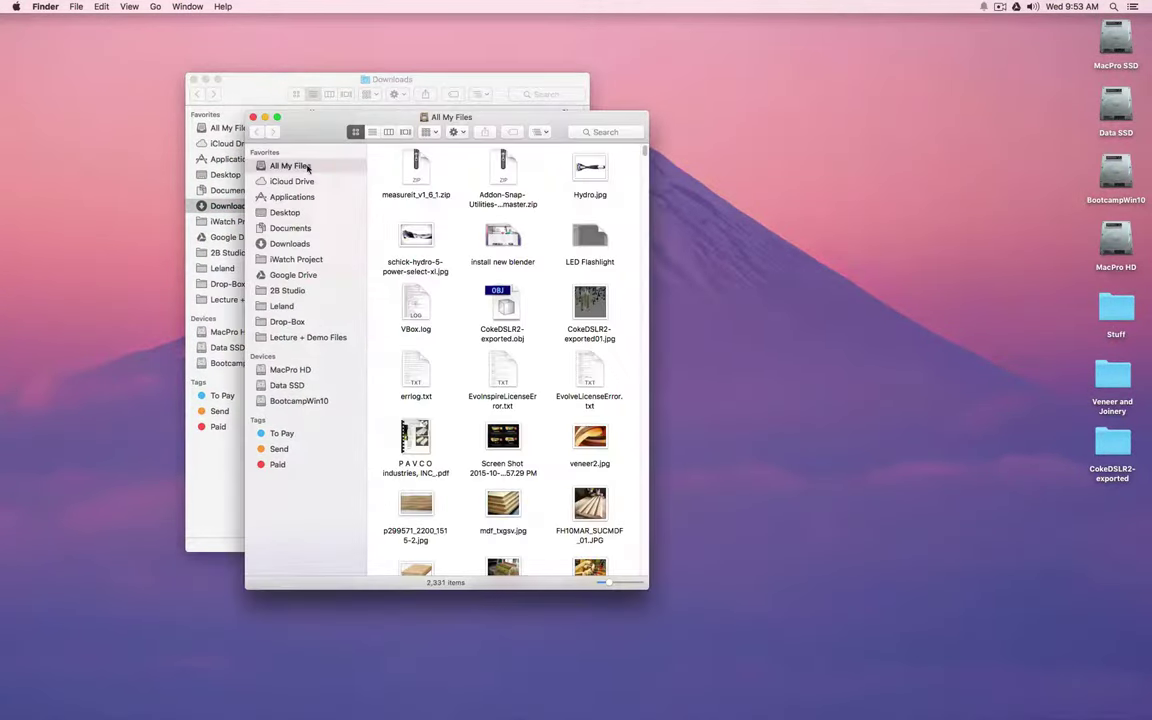
{"action": "left_click_drag", "start_coordinate": [304, 118], "coordinate": [617, 93]}
Navigate the new window to Library > Application Support > Blender.
{"action": "left_click", "coordinate": [155, 6]}
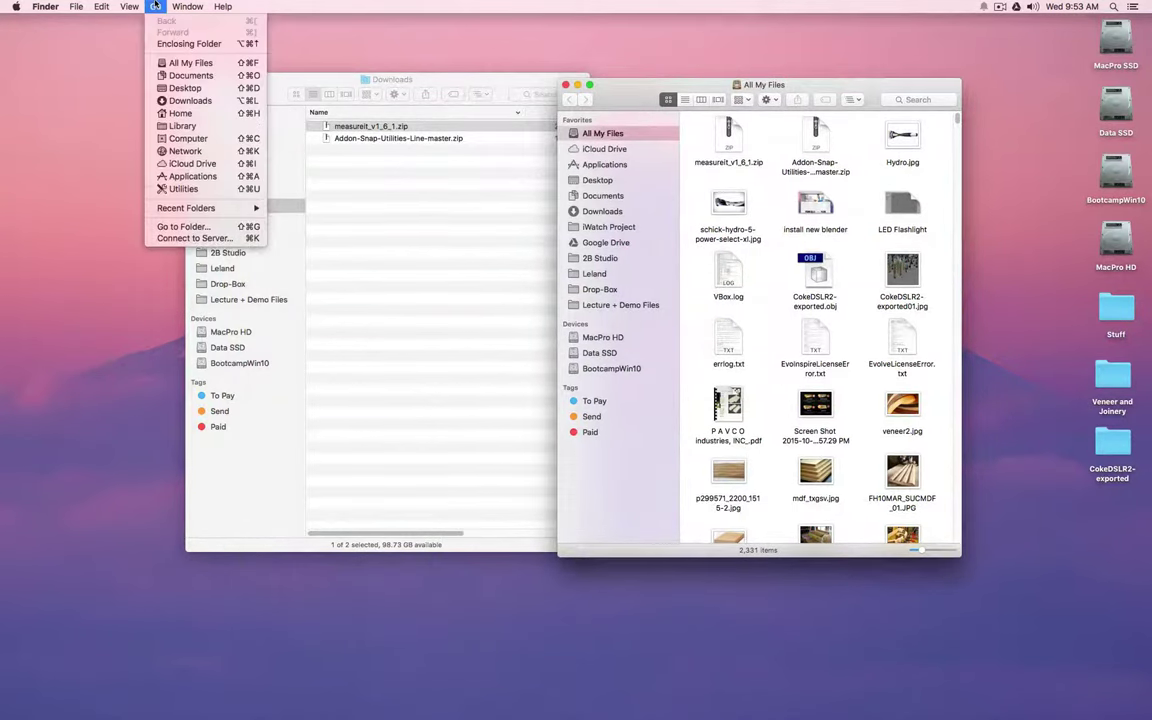
{"action": "left_click", "coordinate": [182, 126]}
{"action": "key", "text": "a"}
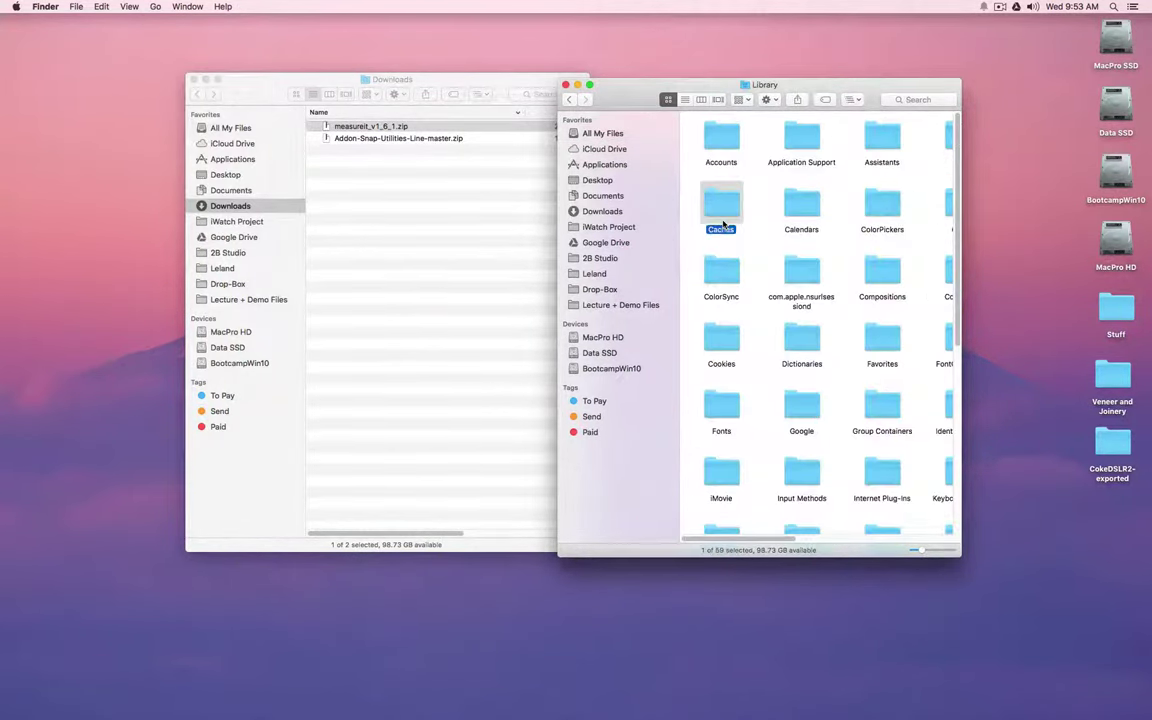
{"action": "key", "text": "p"}
{"action": "key", "text": "super+o"}
{"action": "double_click", "coordinate": [723, 210]}
Open 2.76 > scripts > addons and show its contents in list view.
{"action": "key", "text": "2"}
{"action": "key", "text": "super+o"}
{"action": "key", "text": "Right"}
{"action": "key", "text": "Right"}
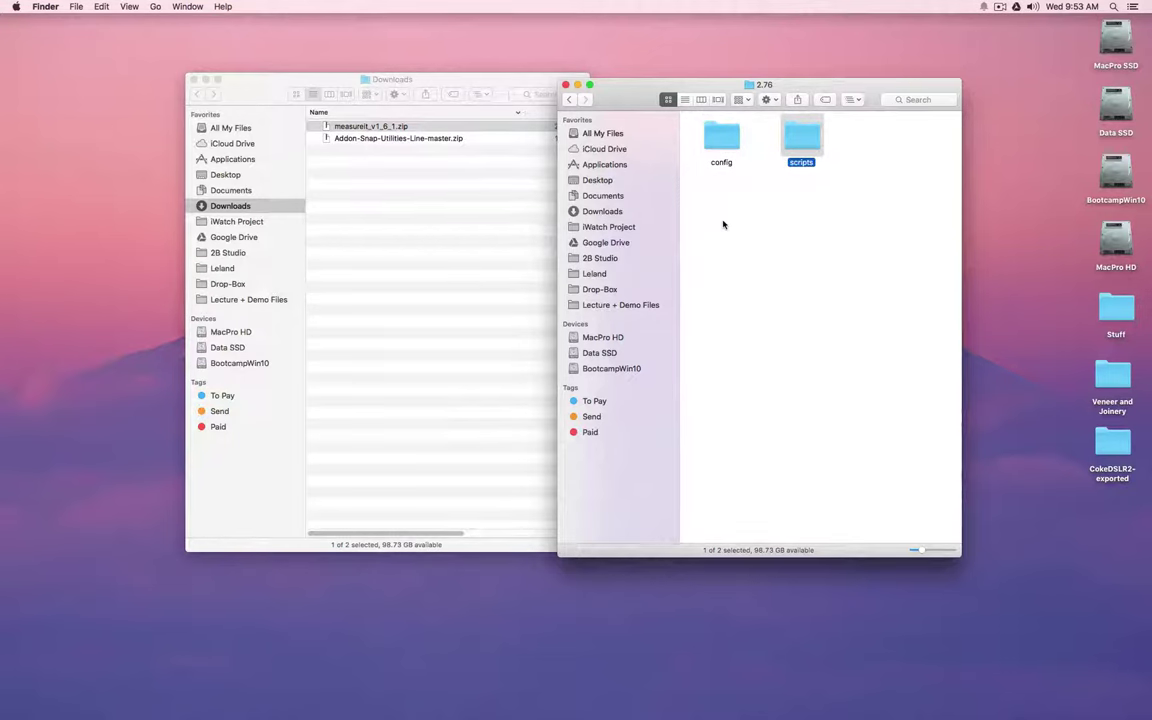
{"action": "key", "text": "super+o"}
{"action": "key", "text": "Right"}
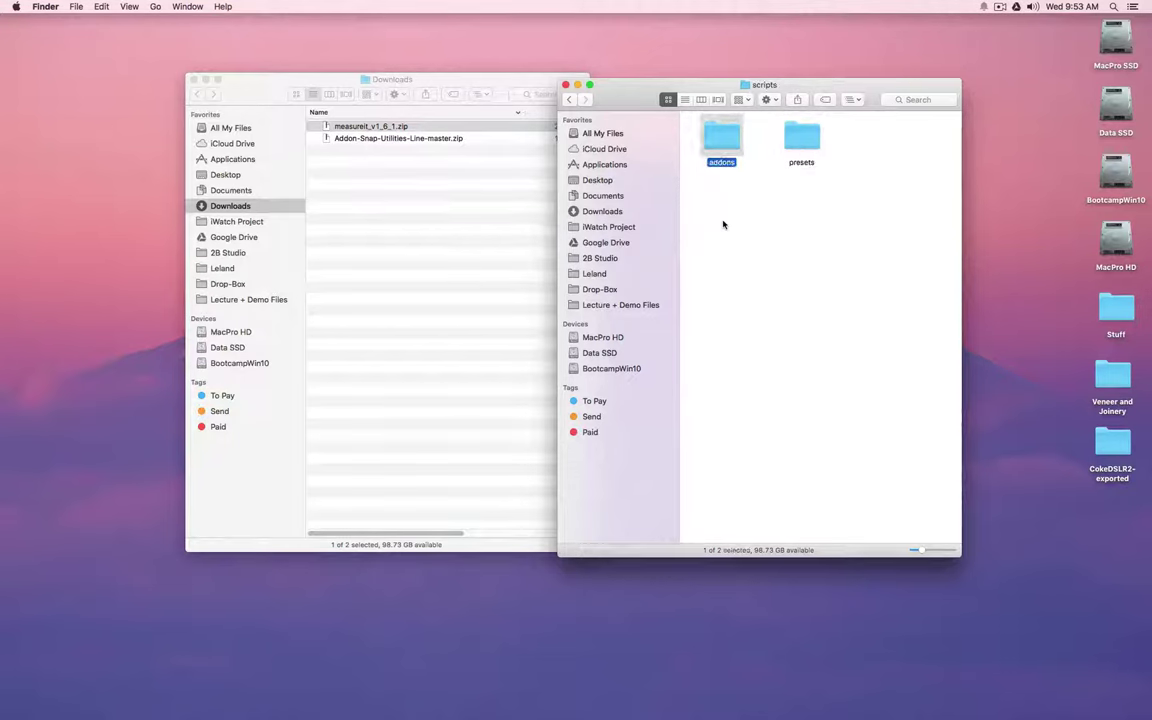
{"action": "key", "text": "super+o"}
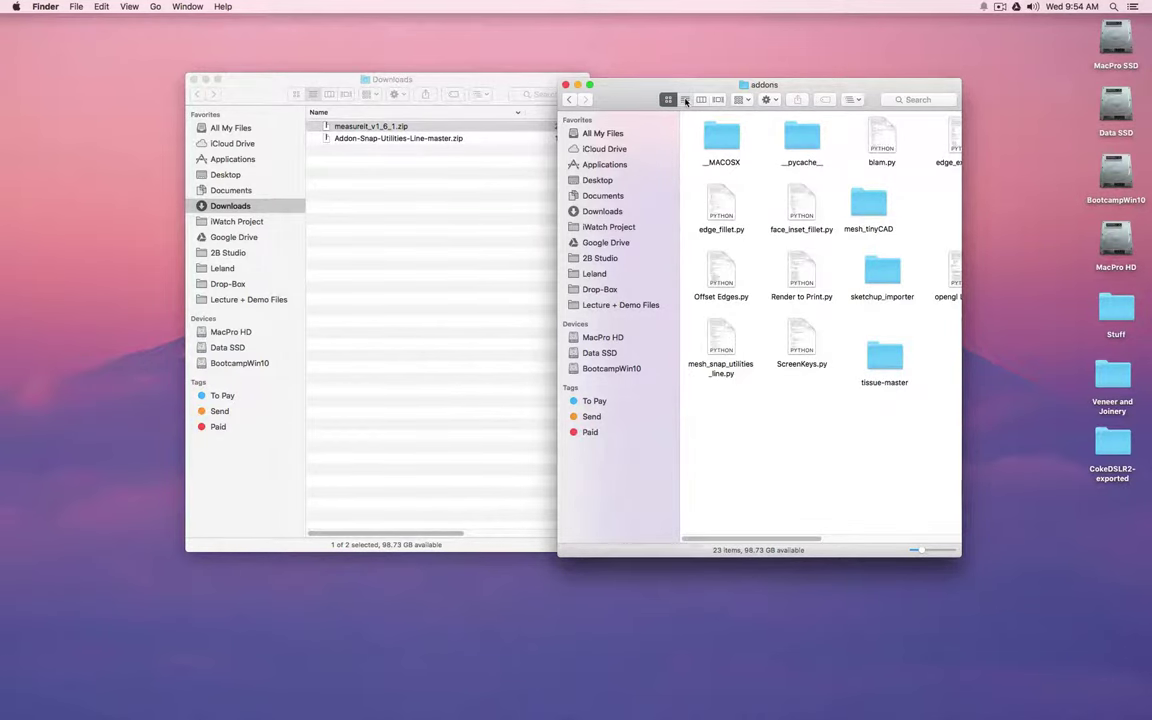
{"action": "key", "text": "super+2"}
{"action": "left_click_drag", "start_coordinate": [618, 87], "coordinate": [713, 64]}
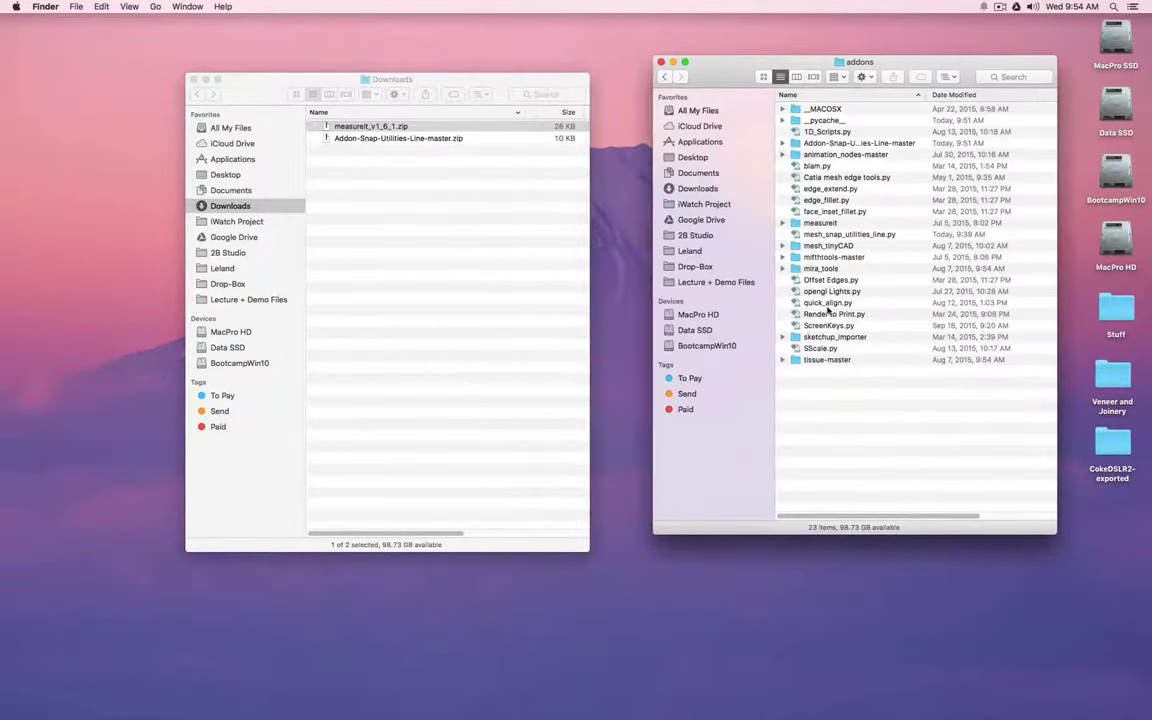
Inspect the old measureit folder in addons and move it to the Trash.
{"action": "left_click", "coordinate": [822, 224]}
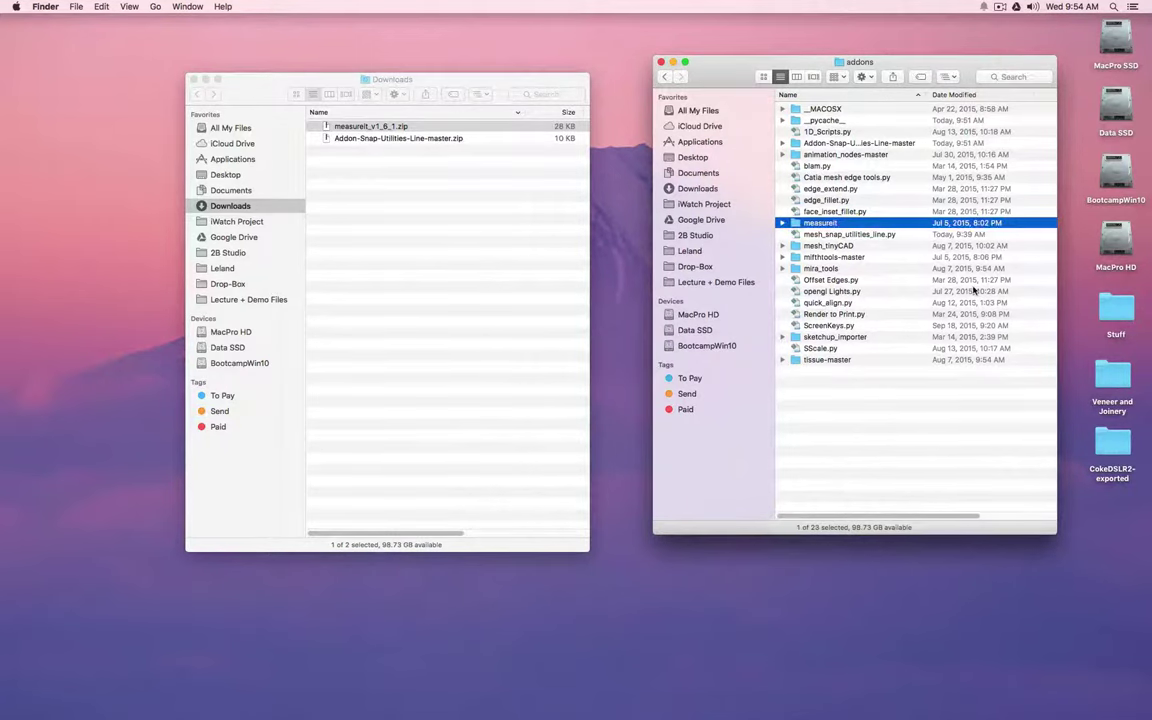
{"action": "key", "text": "Right"}
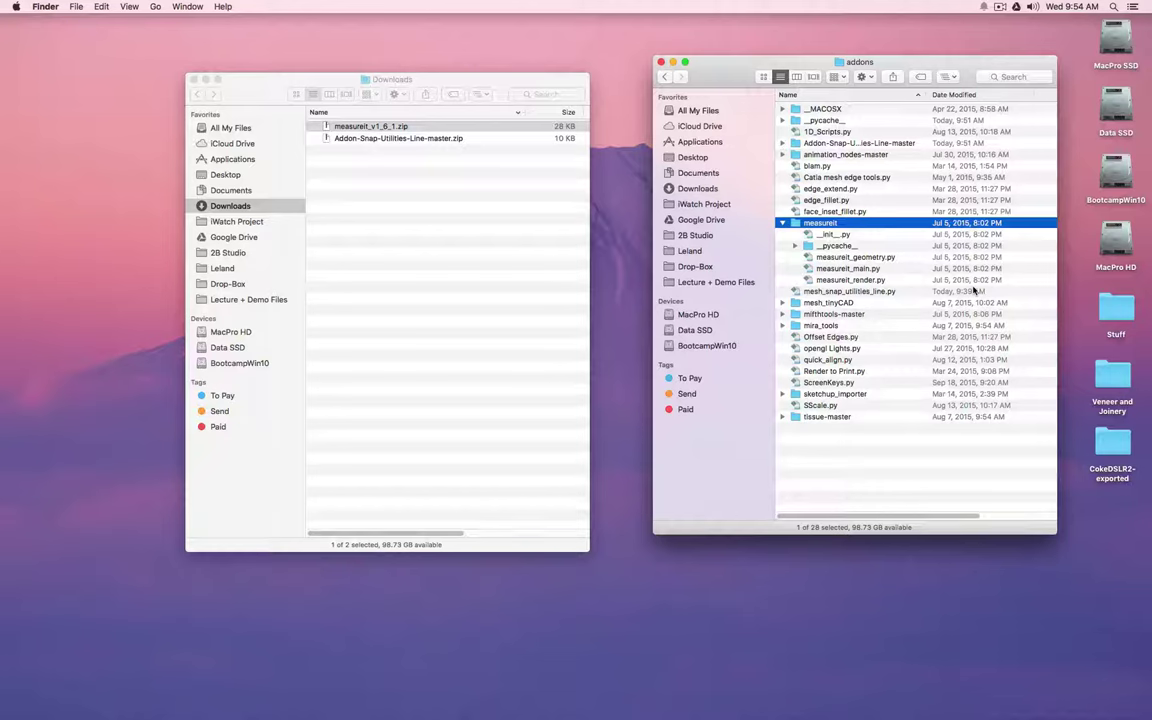
{"action": "key", "text": "Left"}
{"action": "key", "text": "Right"}
{"action": "key", "text": "Left"}
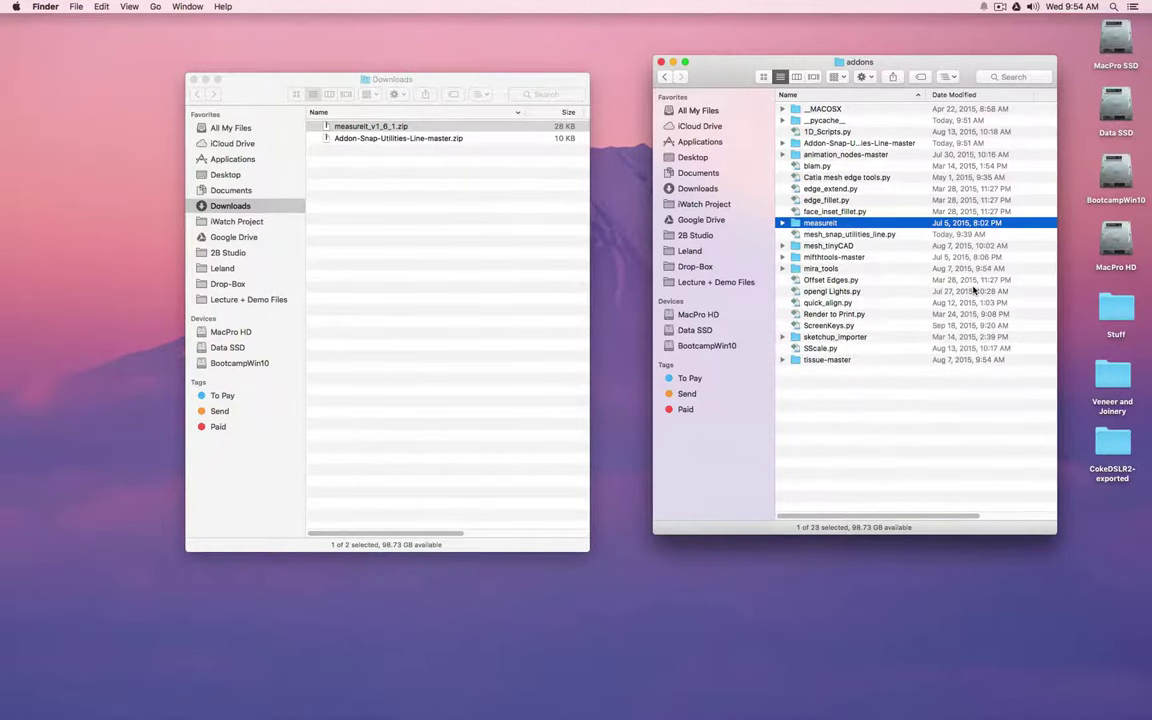
{"action": "key", "text": "super+BackSpace"}
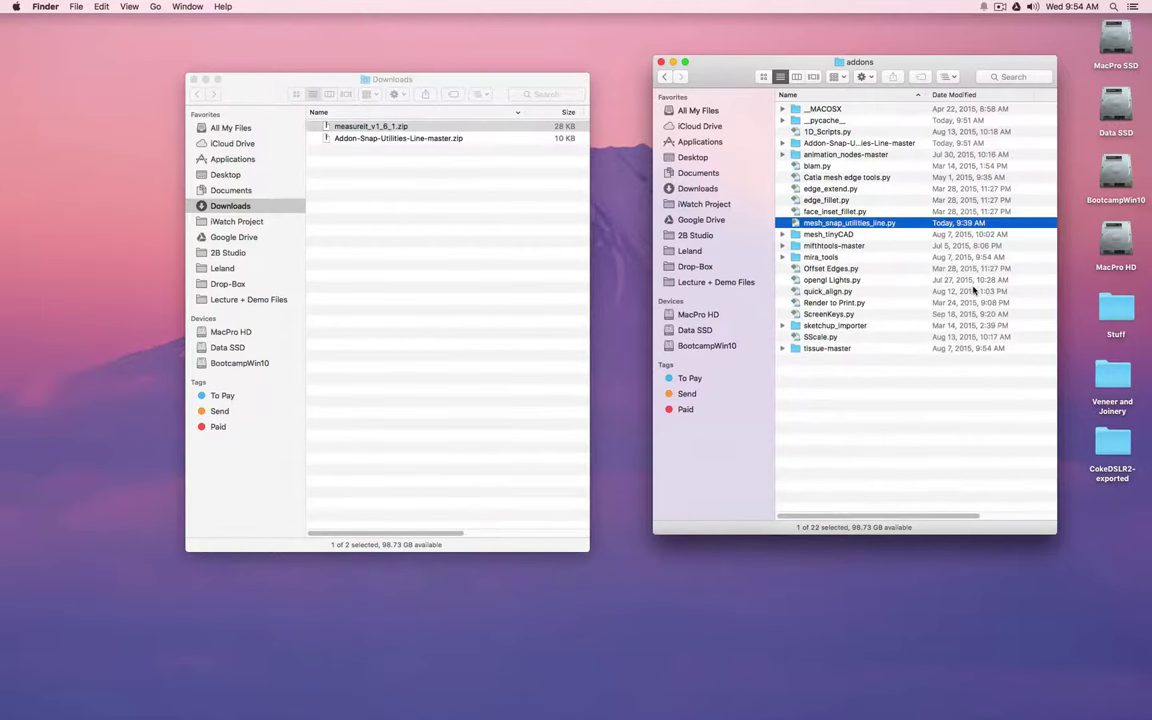
Unzip measureit_v1_6_1.zip and drag the new measureit folder into addons.
{"action": "double_click", "coordinate": [323, 128]}
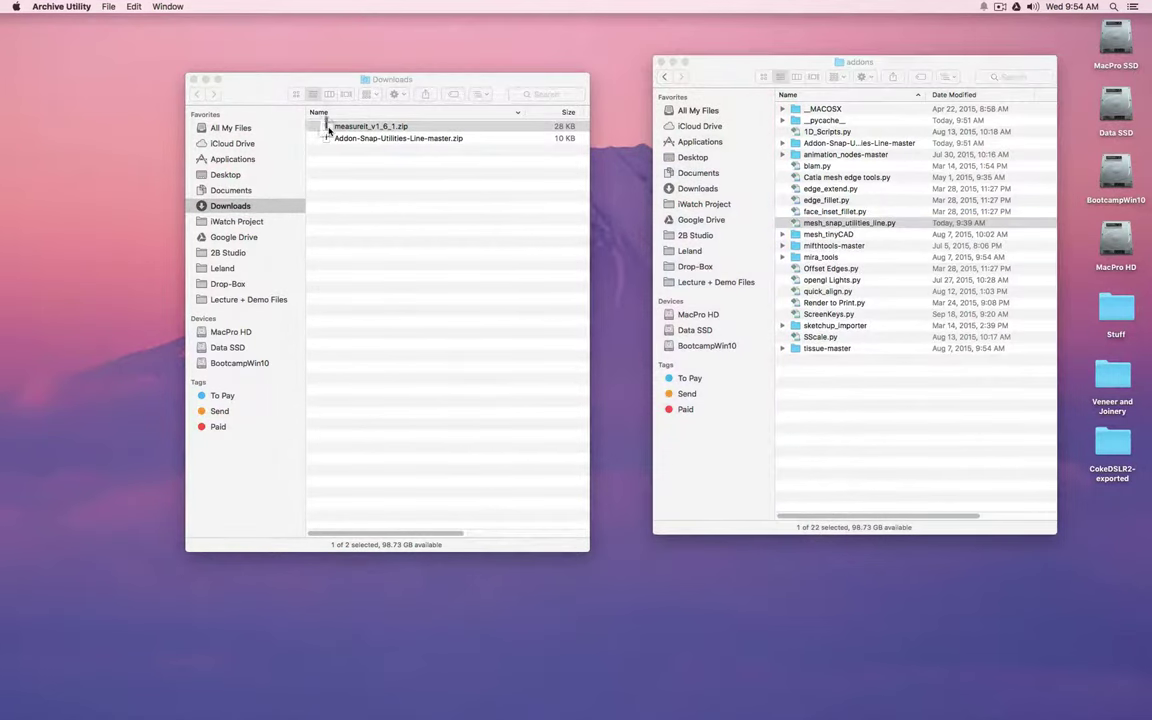
{"action": "left_click", "coordinate": [313, 137]}
{"action": "left_click", "coordinate": [313, 137]}
{"action": "left_click_drag", "start_coordinate": [335, 145], "coordinate": [857, 381]}
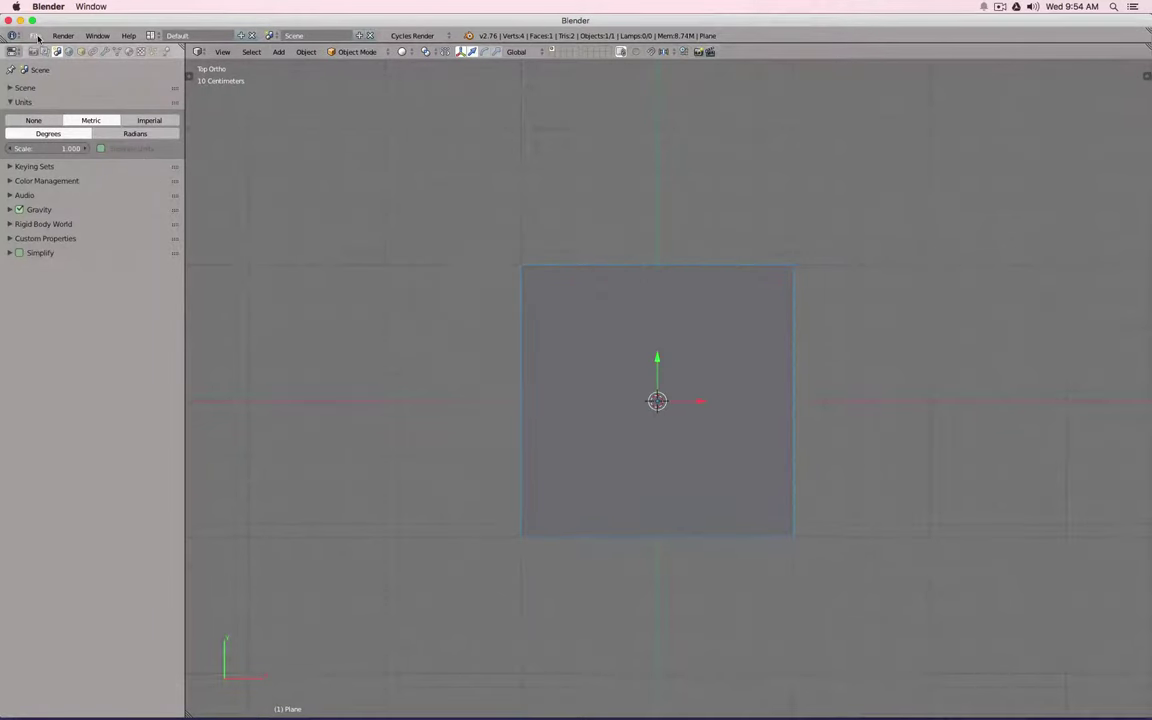
{"action": "left_click", "coordinate": [35, 35]}
{"action": "left_click", "coordinate": [60, 167]}
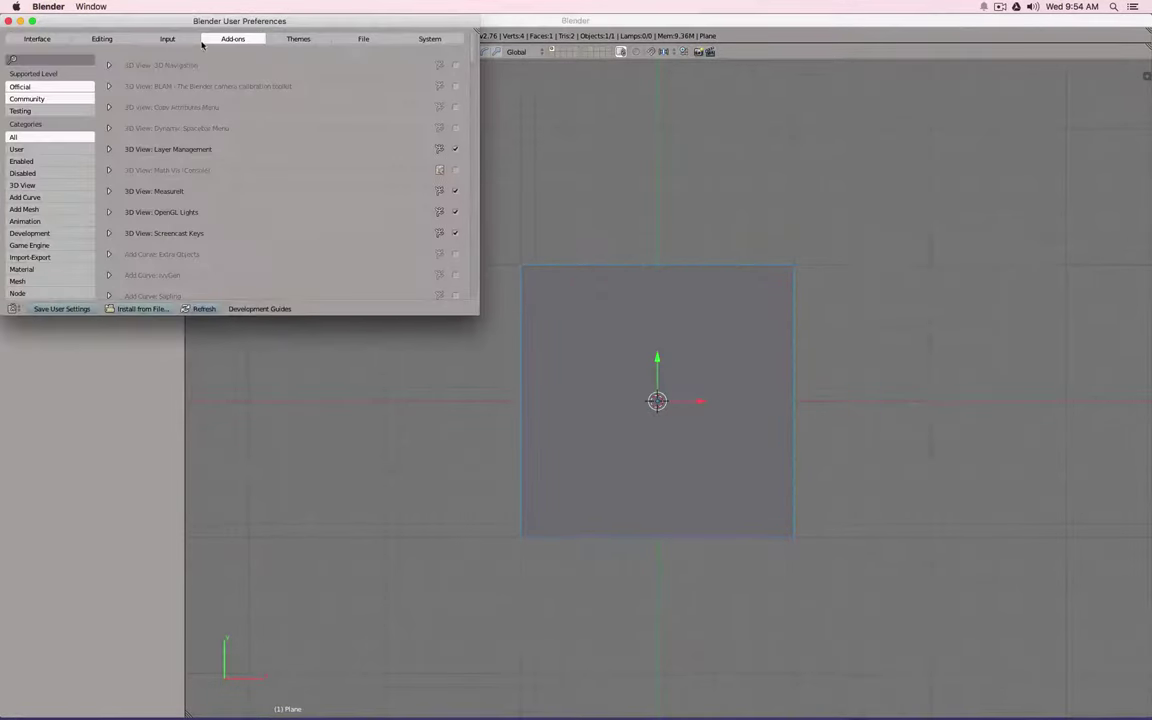
{"action": "left_click", "coordinate": [18, 149]}
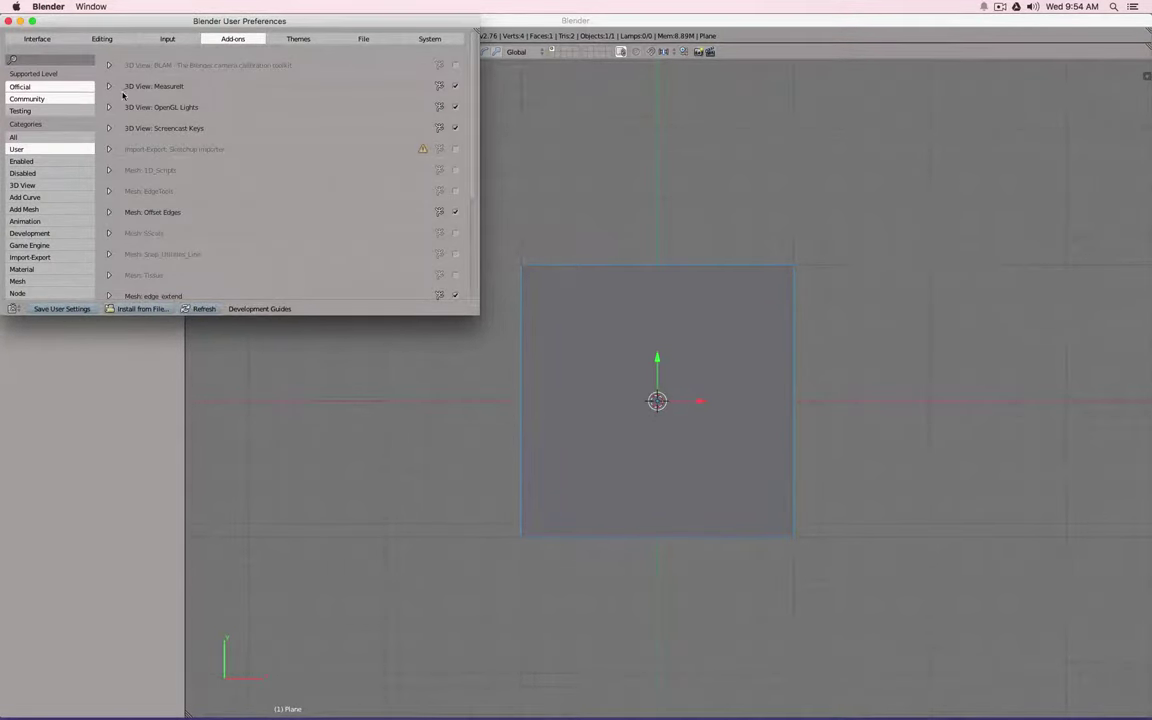
{"action": "left_click", "coordinate": [109, 87]}
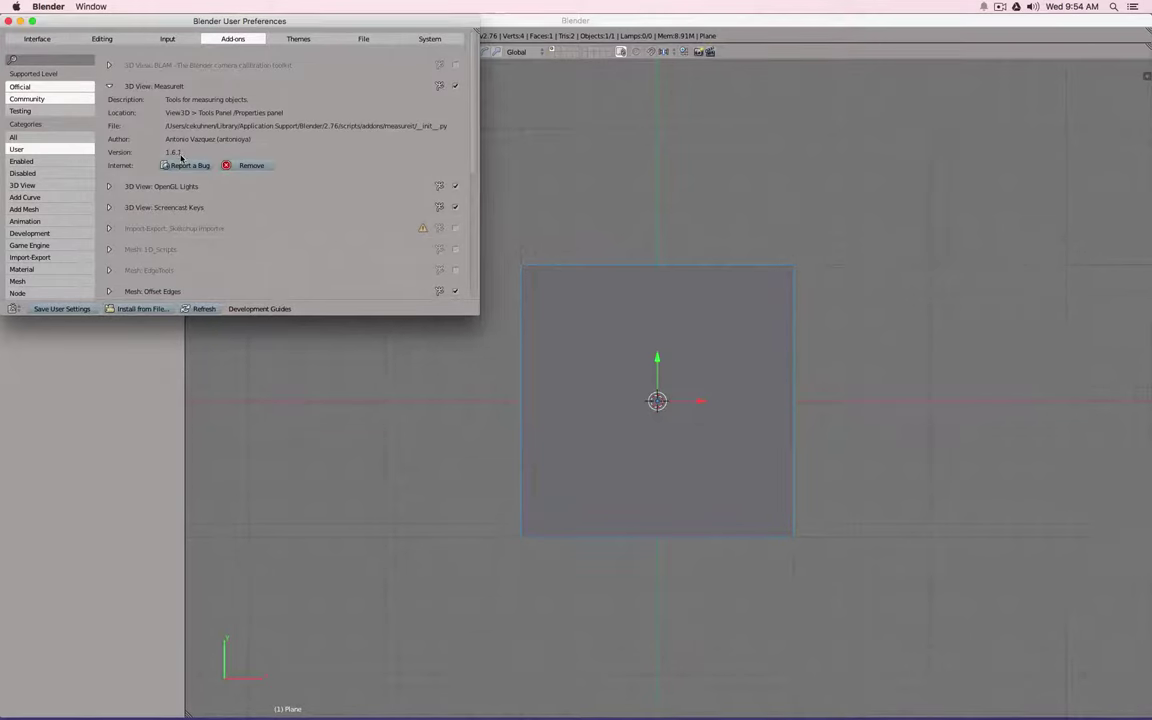
{"action": "scroll", "coordinate": [334, 200], "scroll_direction": "down", "scroll_amount": 5}
{"action": "scroll", "coordinate": [260, 200], "scroll_direction": "up", "scroll_amount": 5}
{"action": "left_click", "coordinate": [455, 87]}
{"action": "left_click", "coordinate": [455, 87]}
{"action": "scroll", "coordinate": [443, 88], "scroll_direction": "down", "scroll_amount": 5}
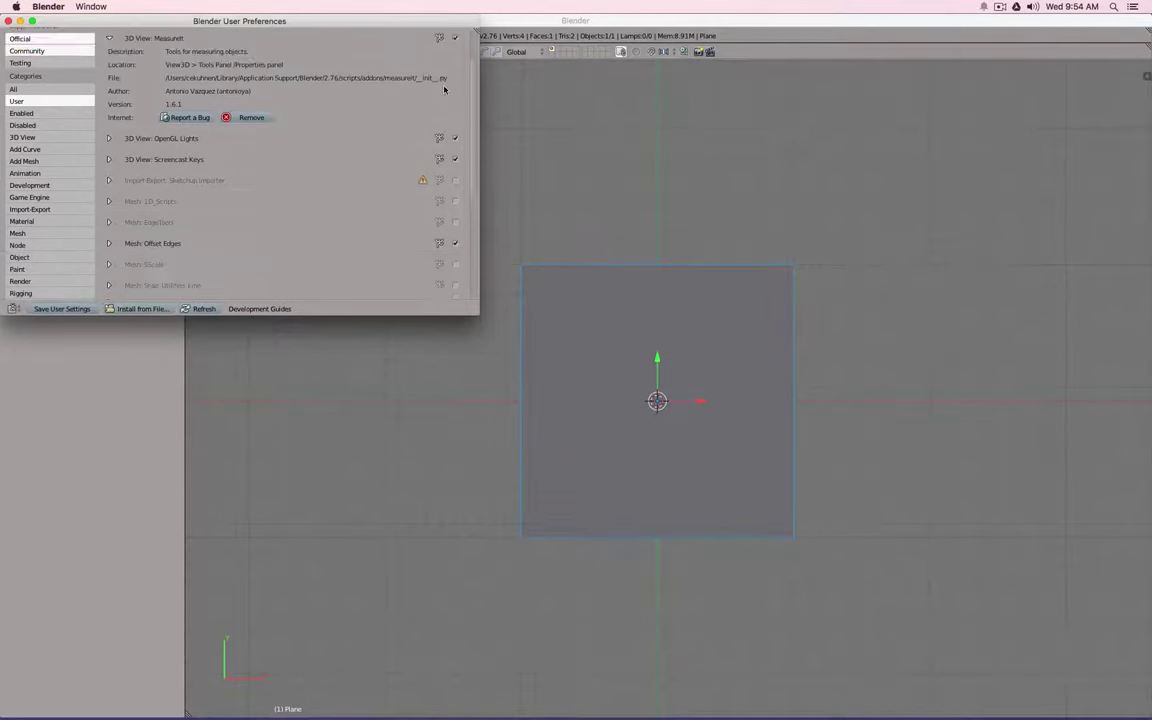
{"action": "scroll", "coordinate": [445, 103], "scroll_direction": "up", "scroll_amount": 4}
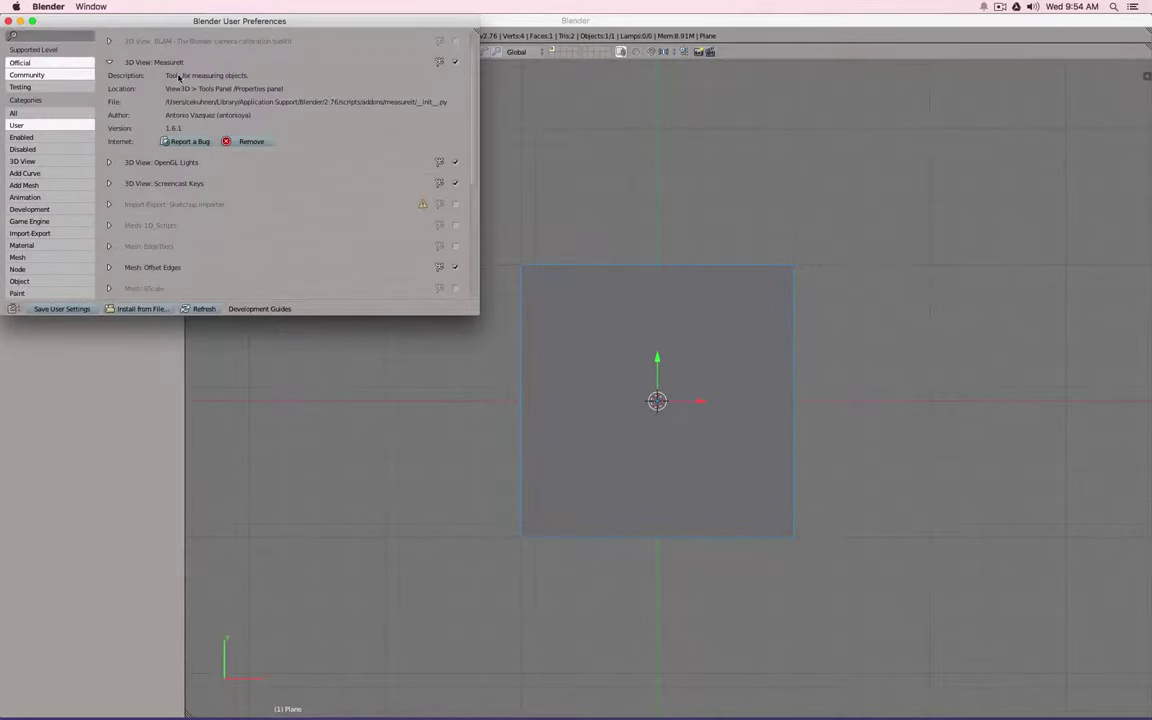
{"action": "left_click", "coordinate": [9, 20]}
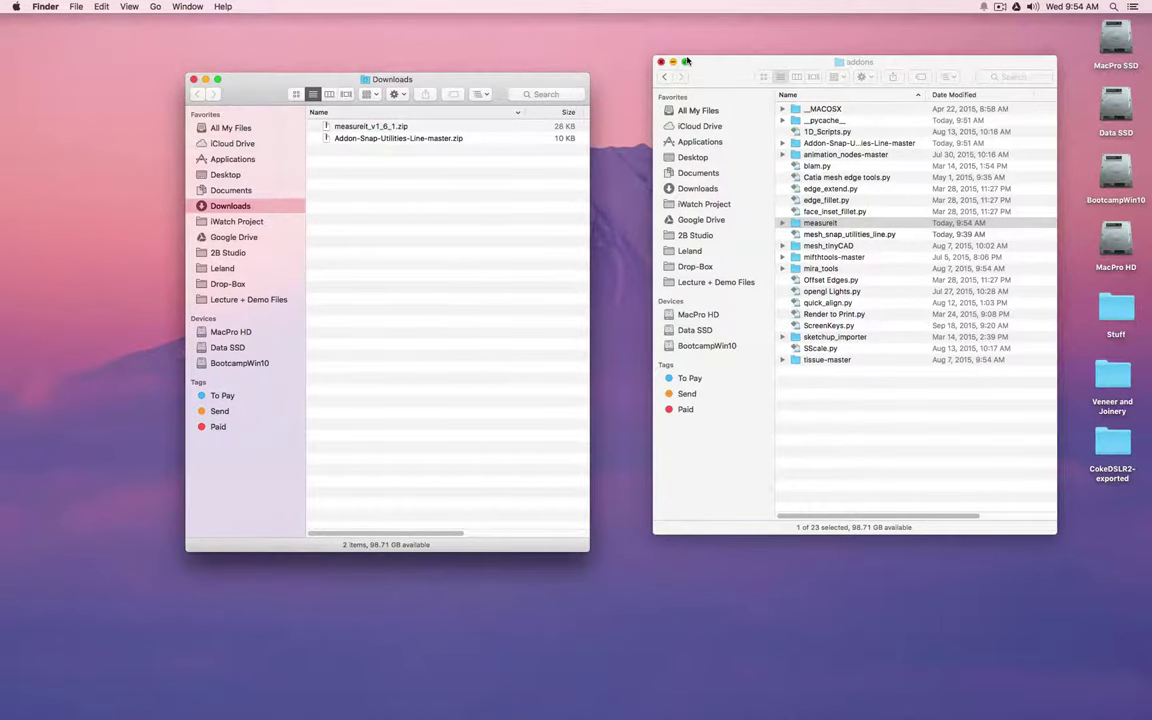
Open the WSU Digital Design course site from Chrome's Google bookmarks and go to its Resources page.
{"action": "left_click", "coordinate": [159, 689]}
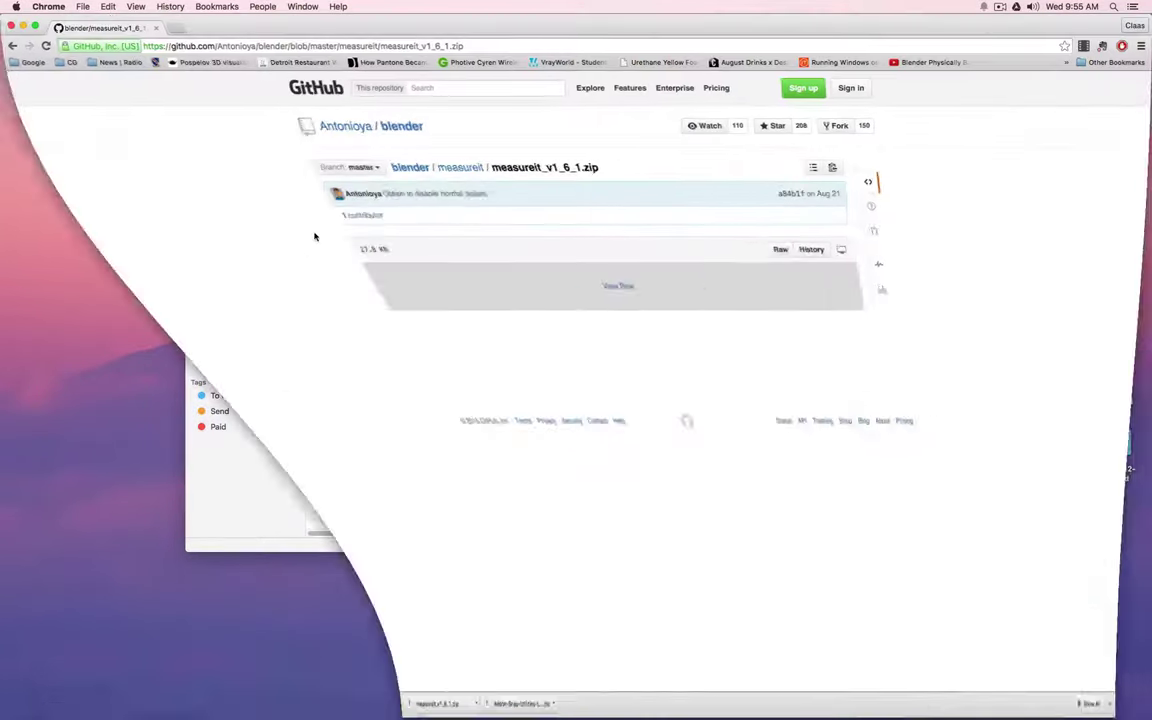
{"action": "left_click", "coordinate": [28, 62]}
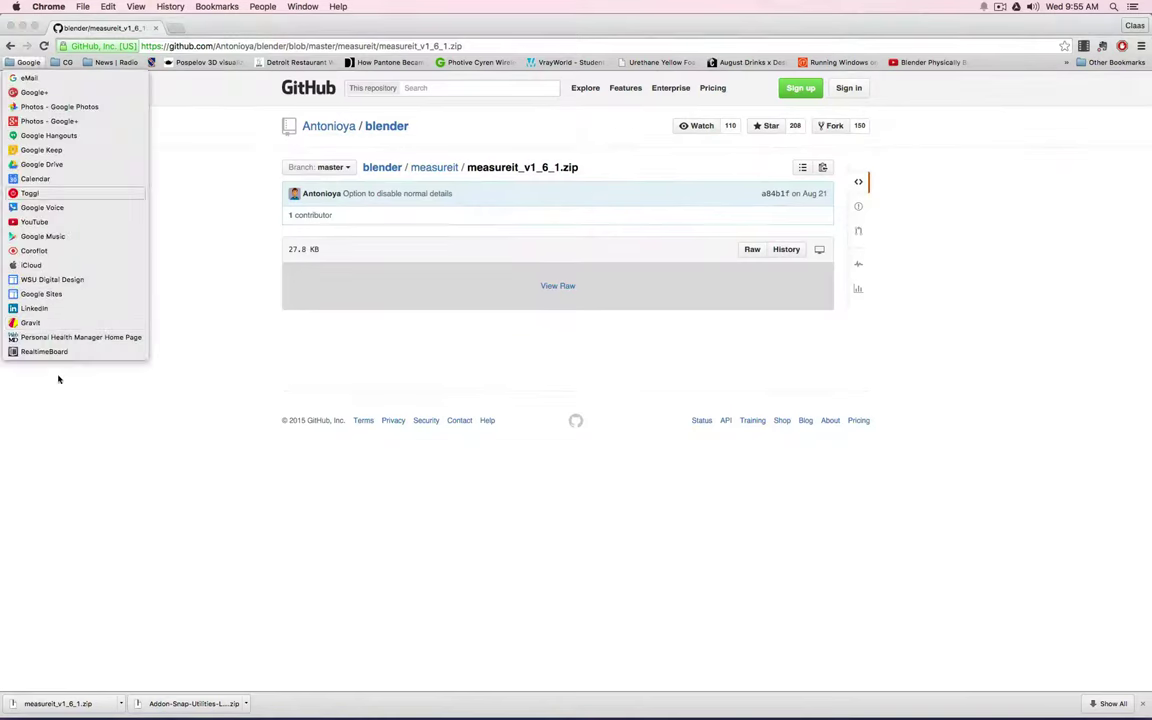
{"action": "left_click", "coordinate": [69, 282]}
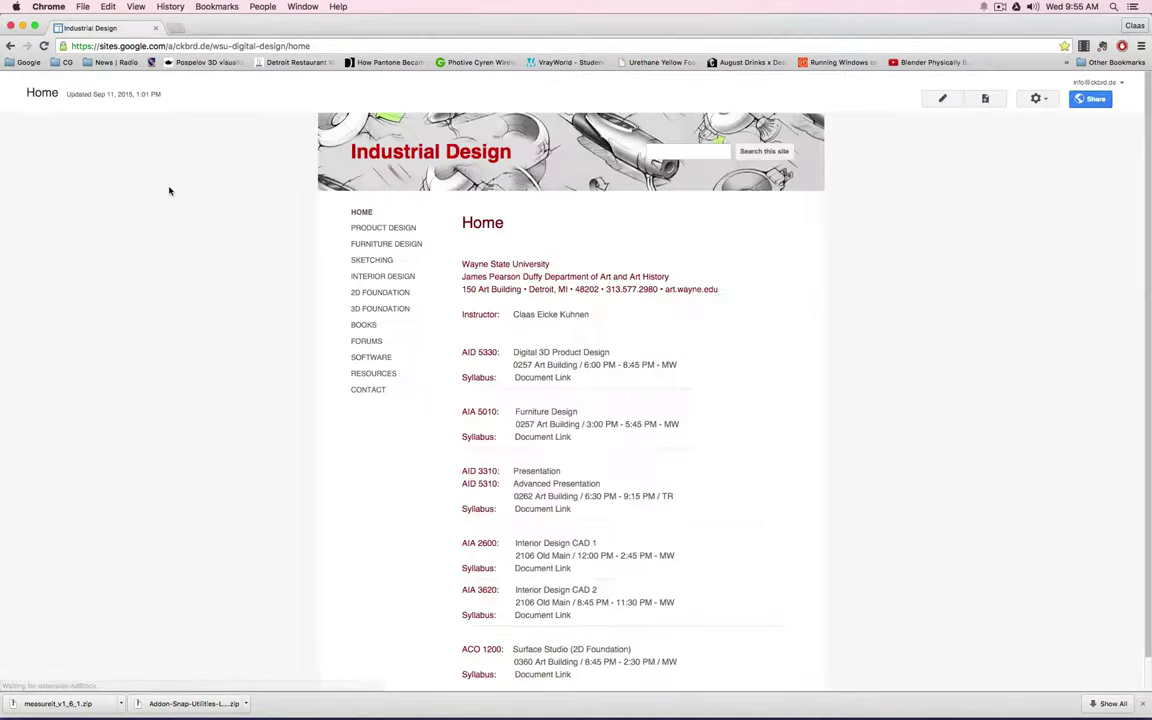
{"action": "left_click", "coordinate": [376, 375]}
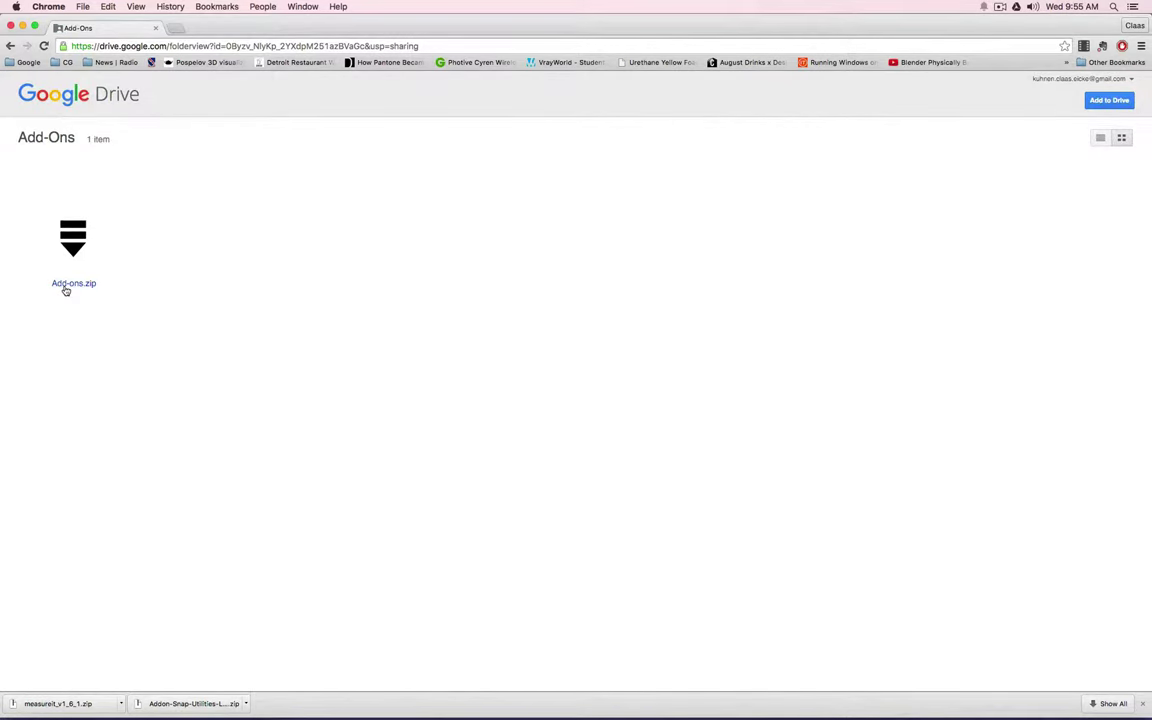
Preview the seven add-on items inside Add-ons.zip, then close the preview and the browser.
{"action": "left_click", "coordinate": [66, 287]}
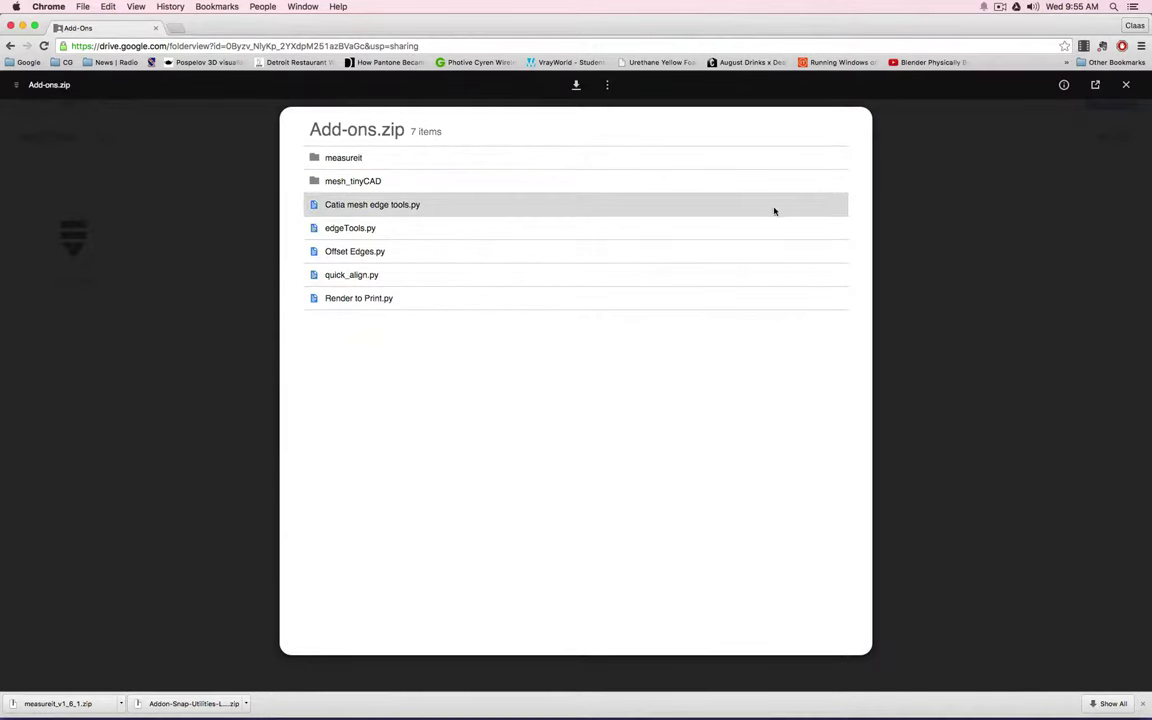
{"action": "left_click", "coordinate": [905, 165]}
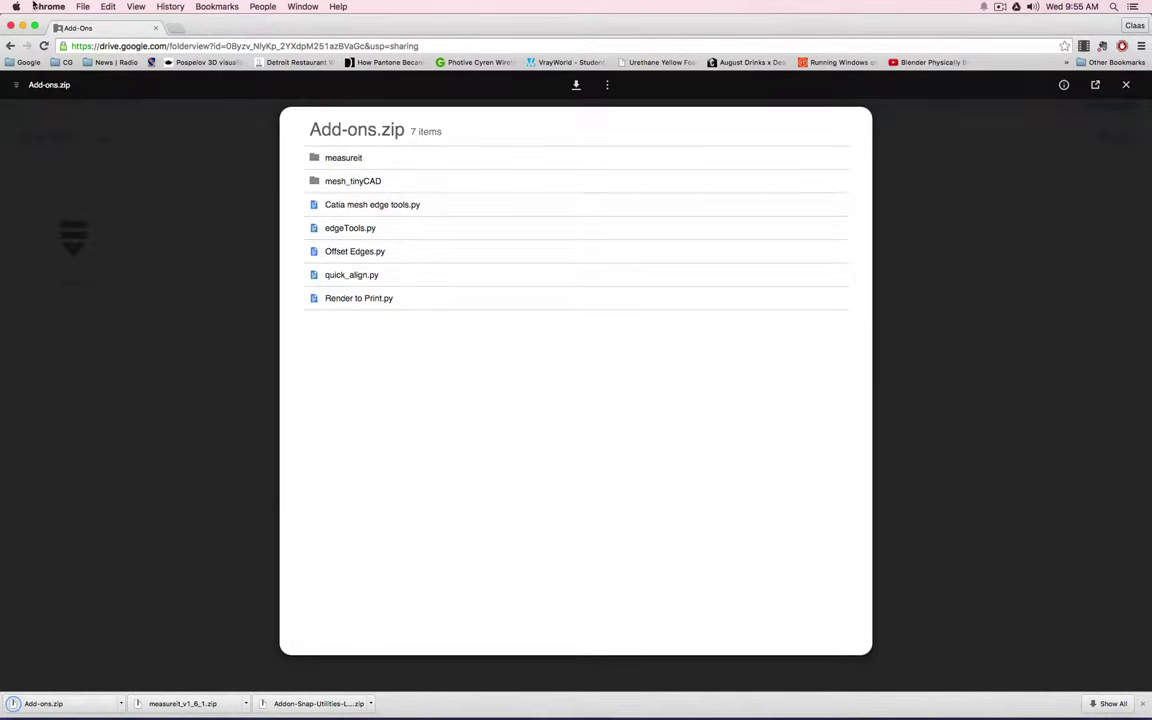
{"action": "left_click", "coordinate": [13, 26]}
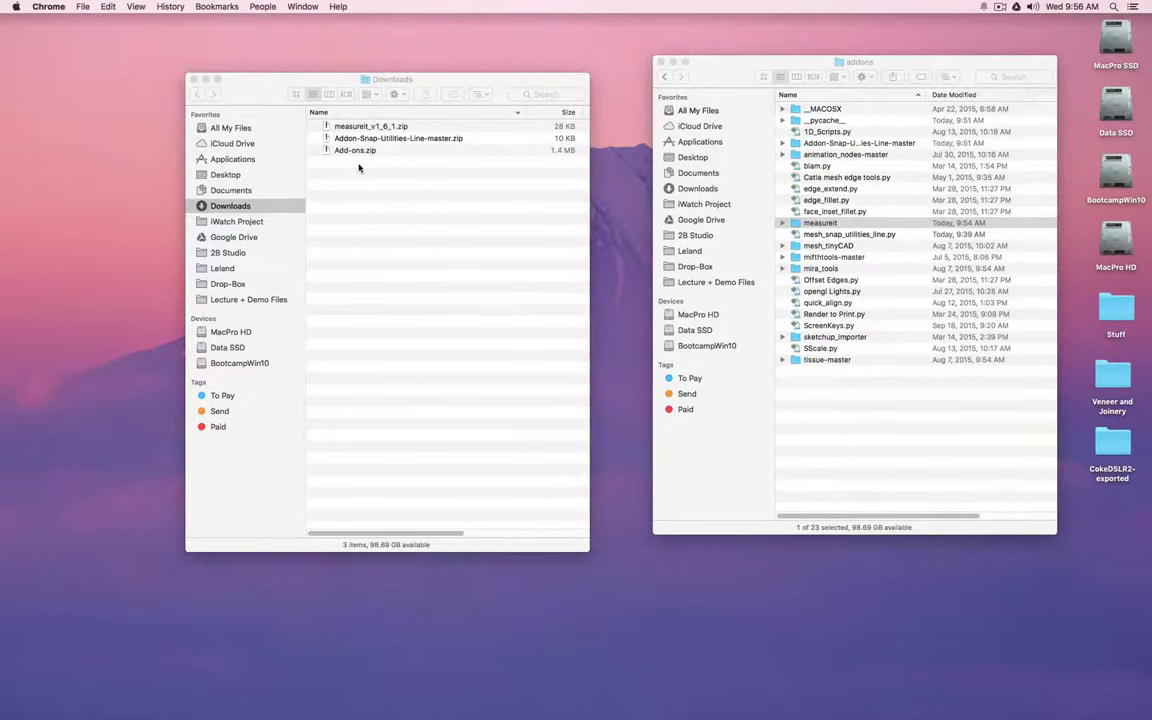
Delete the old Addon-Snap and measureit_v1_6_1.zip files from Downloads.
{"action": "left_click", "coordinate": [340, 139]}
{"action": "left_click", "coordinate": [375, 128], "text": "shift"}
{"action": "key", "text": "super+BackSpace"}
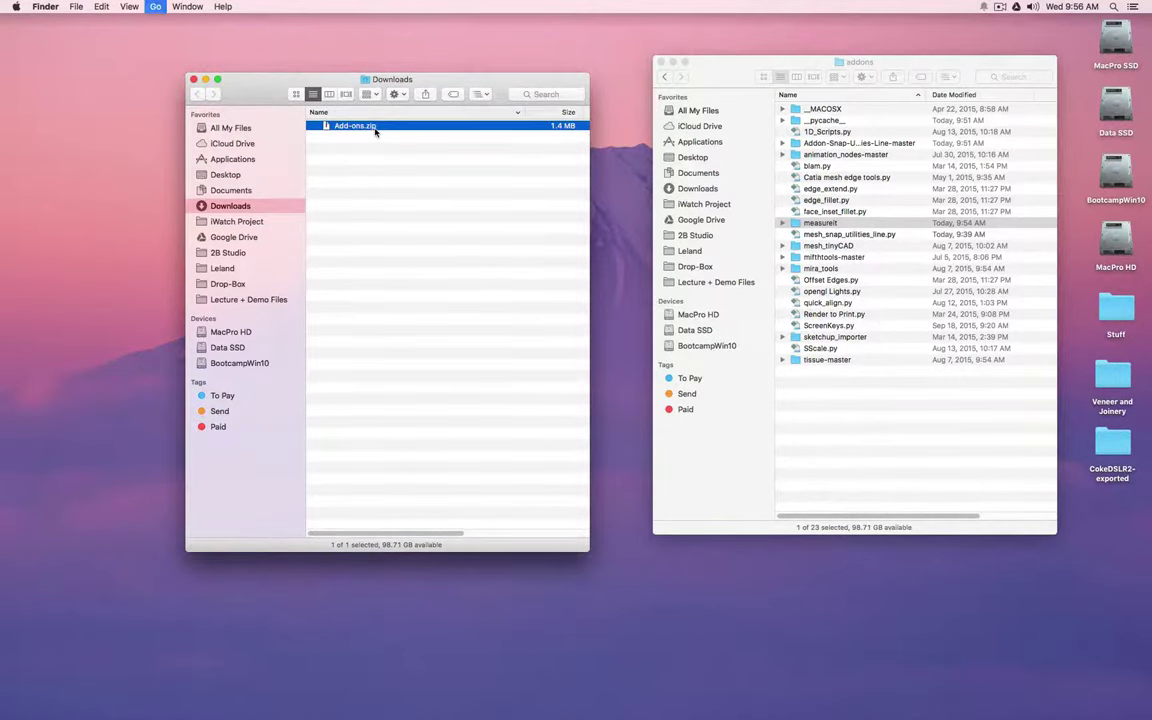
Unpack Add-ons.zip and copy all seven add-ons, from Render to Print.py onward, into Blender's addons folder.
{"action": "double_click", "coordinate": [375, 127]}
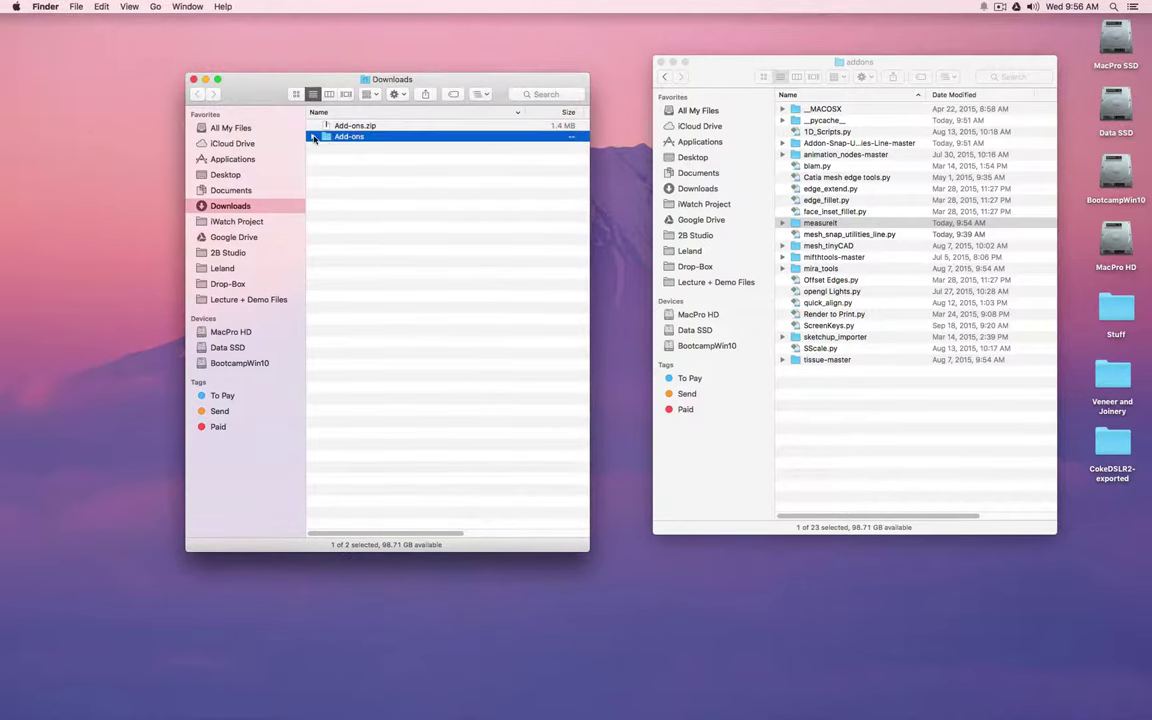
{"action": "left_click", "coordinate": [313, 137]}
{"action": "left_click", "coordinate": [351, 148]}
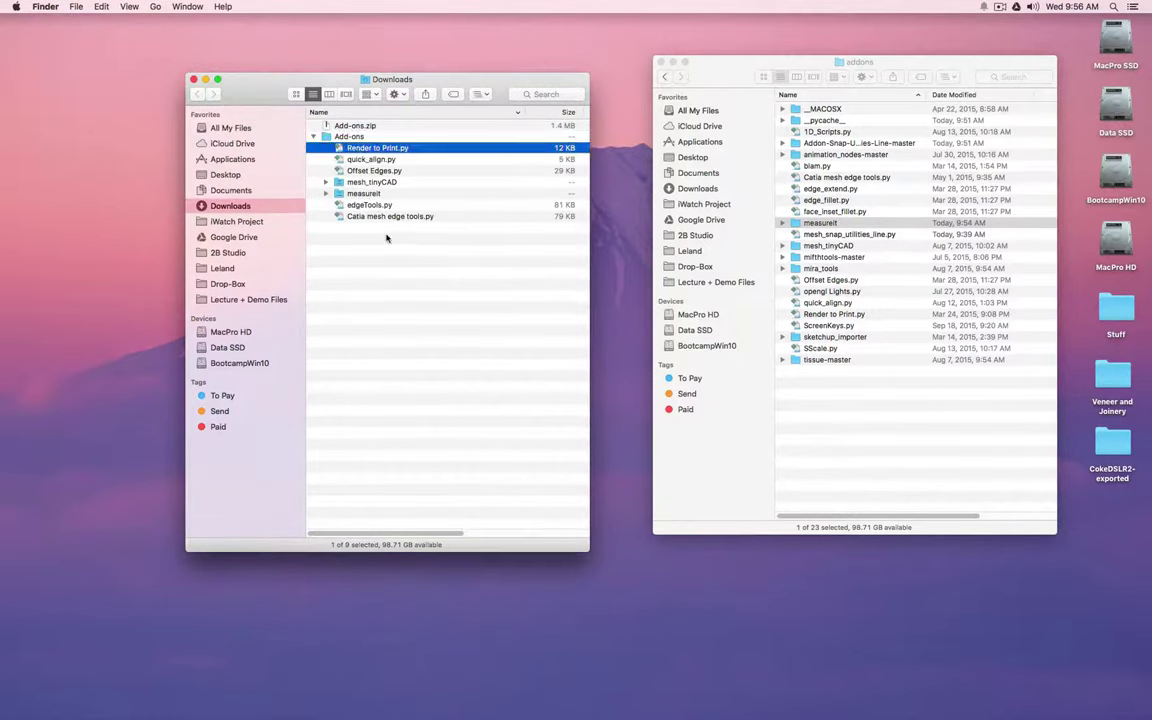
{"action": "left_click", "coordinate": [350, 216], "text": "shift"}
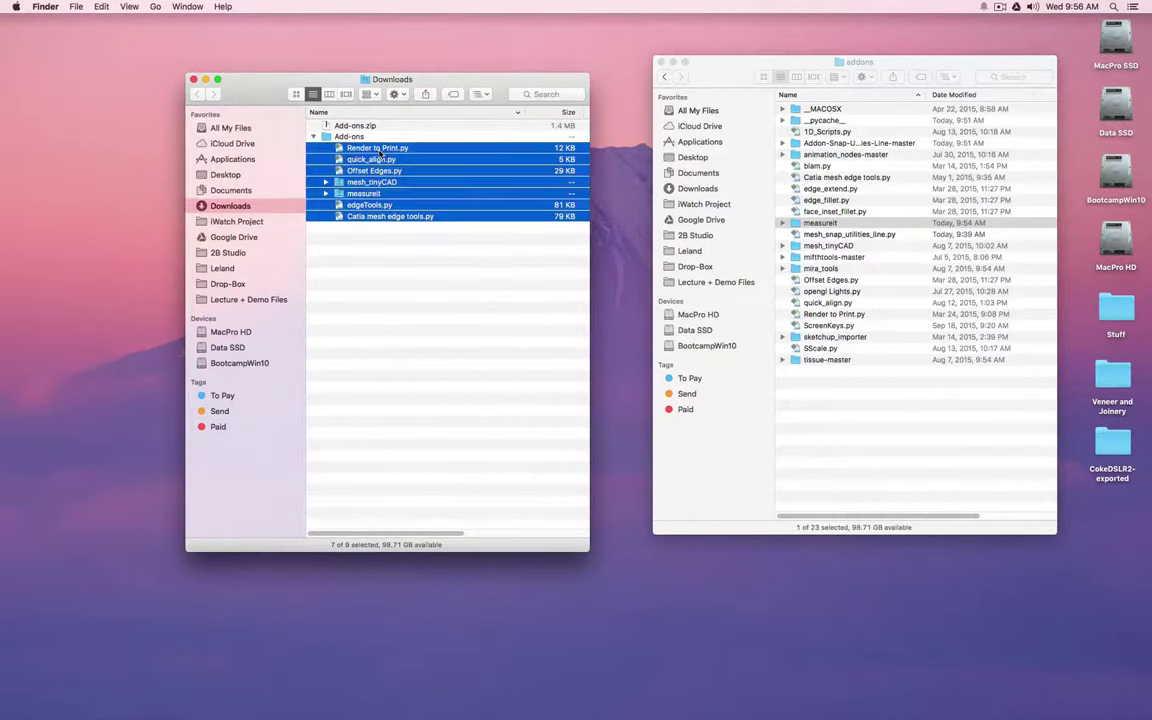
{"action": "mouse_move", "coordinate": [380, 157]}
{"action": "left_mouse_down"}
{"action": "mouse_move", "coordinate": [686, 400]}
{"action": "mouse_move", "coordinate": [843, 412]}
{"action": "mouse_move", "coordinate": [843, 443]}
{"action": "mouse_move", "coordinate": [843, 416]}
{"action": "mouse_move", "coordinate": [421, 164]}
{"action": "mouse_move", "coordinate": [374, 157]}
{"action": "left_mouse_up"}
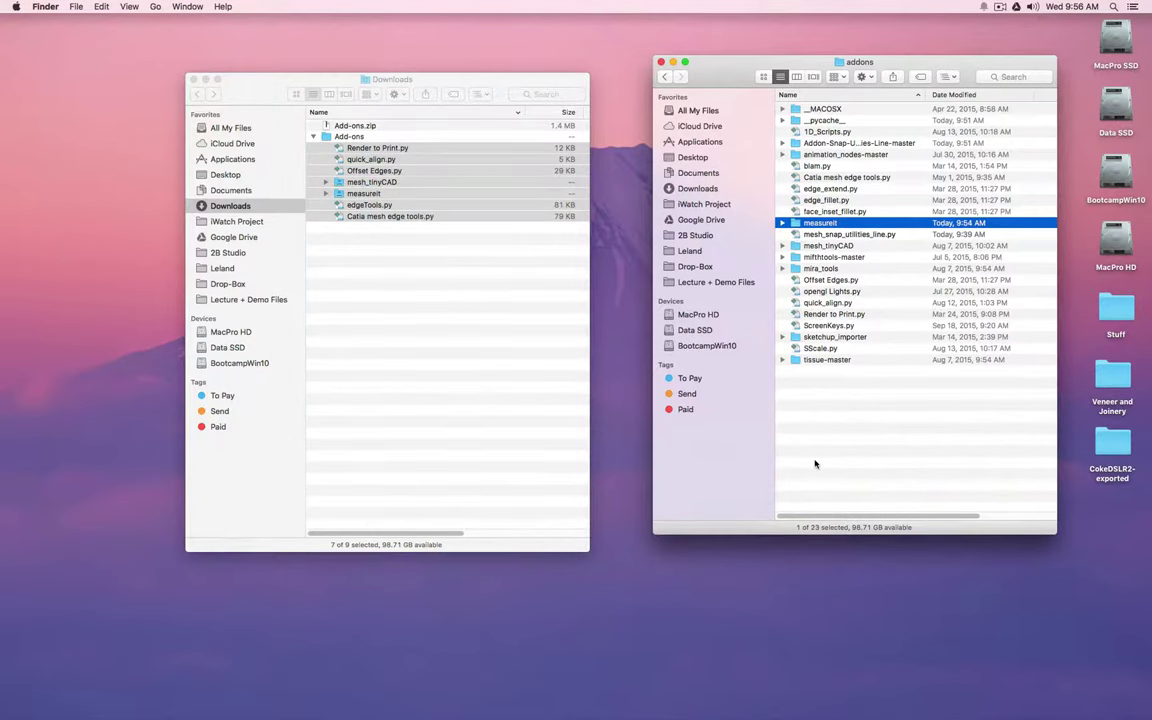
{"action": "left_click", "coordinate": [859, 66], "text": "super"}
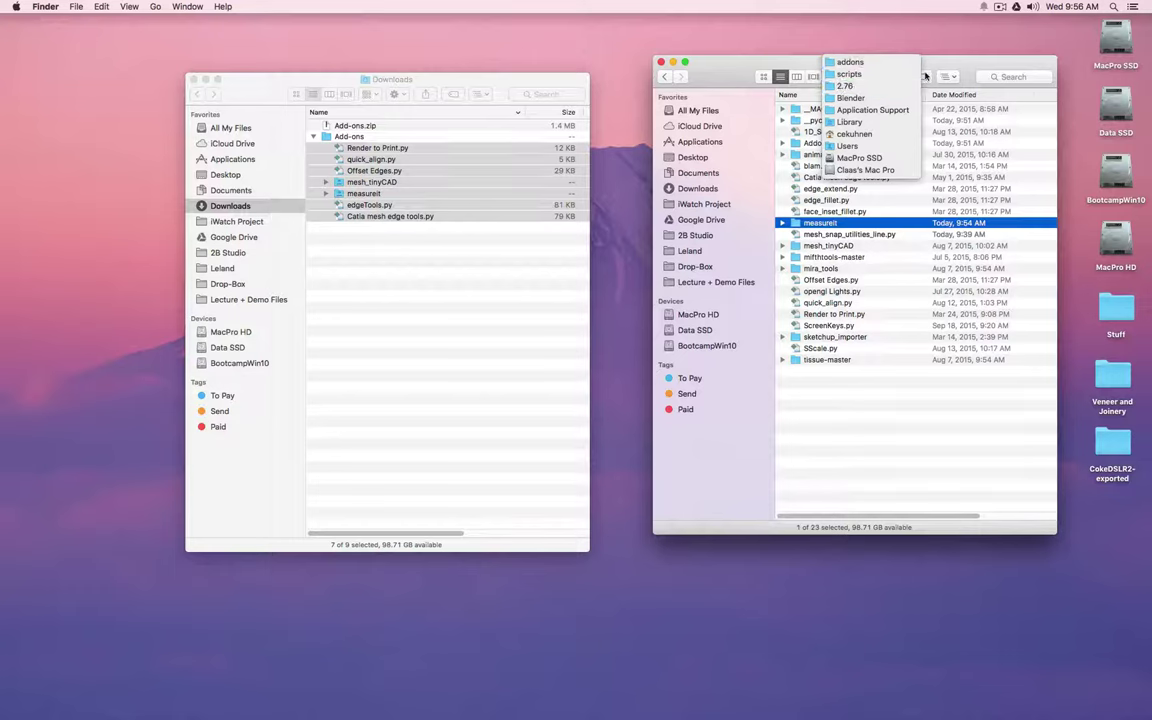
{"action": "left_click", "coordinate": [856, 64]}
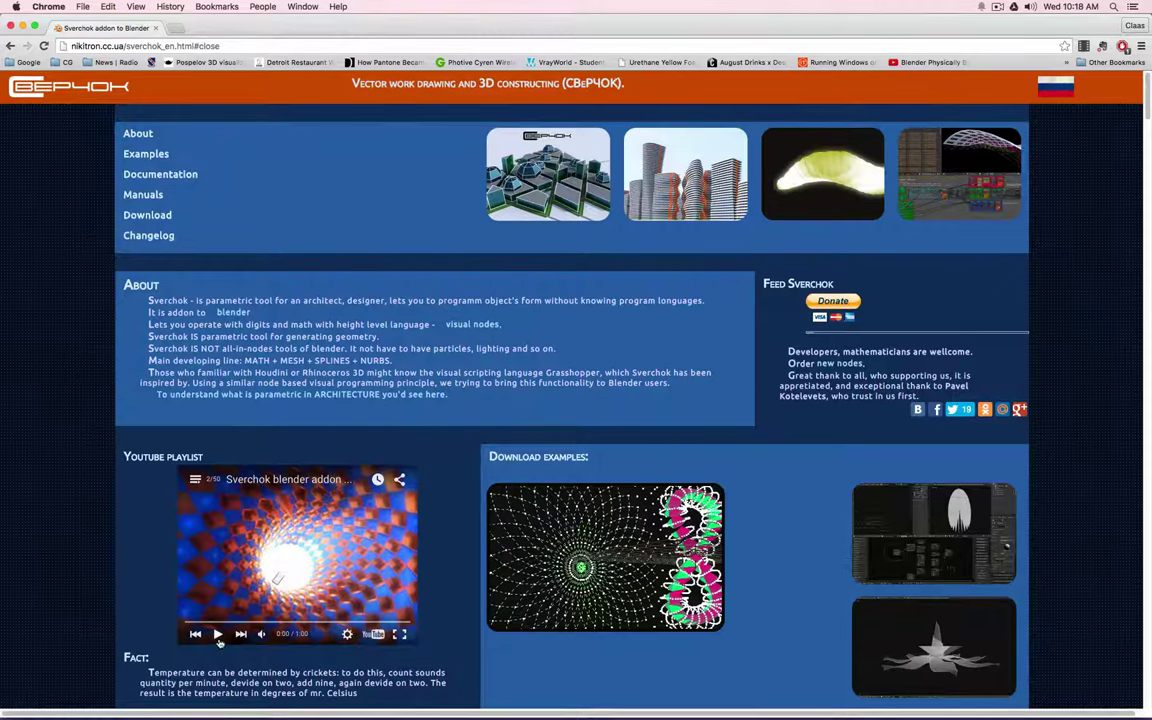
Play the embedded Sverchok demo reel 2014 video in full screen.
{"action": "left_click", "coordinate": [399, 633]}
{"action": "left_click", "coordinate": [63, 703]}
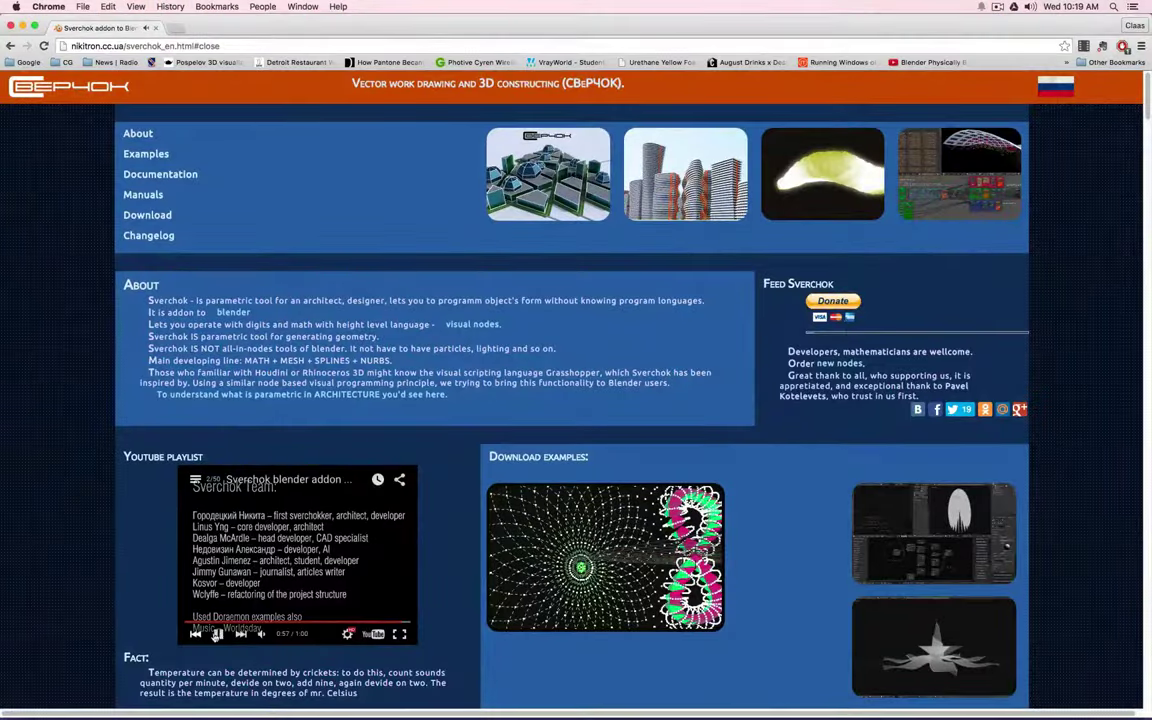
Pause the demo reel at 0:58 and enlarge the yellow lamp example image.
{"action": "left_click", "coordinate": [221, 634]}
{"action": "left_click", "coordinate": [815, 165]}
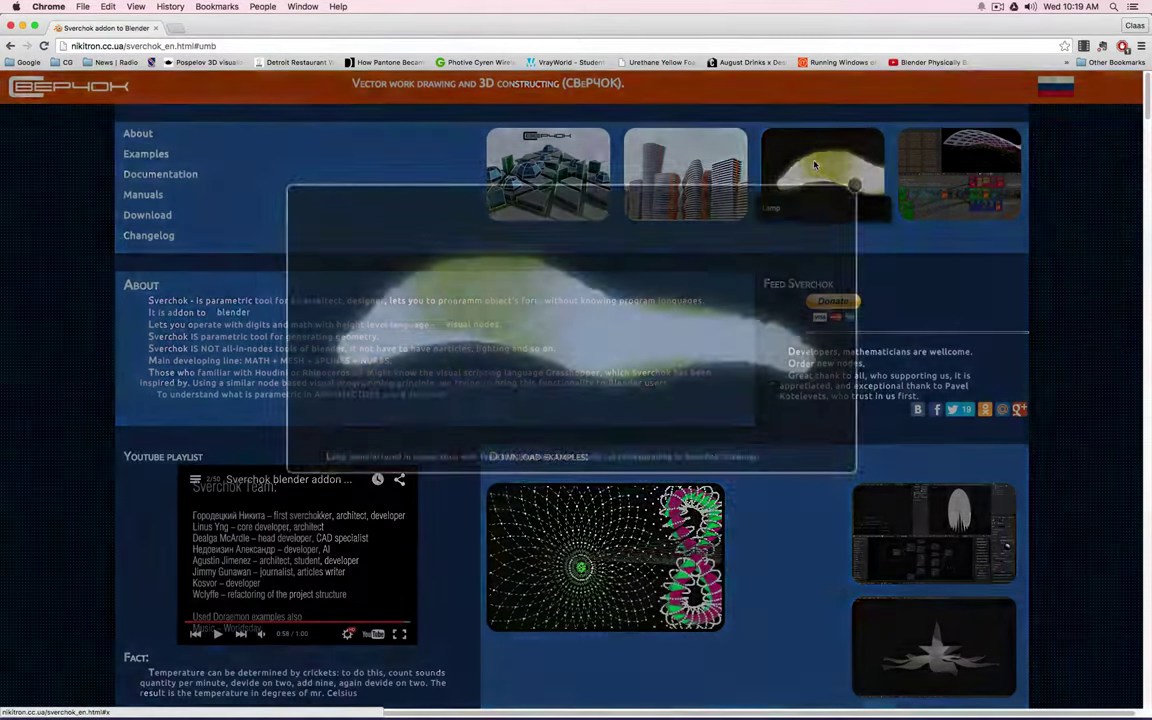